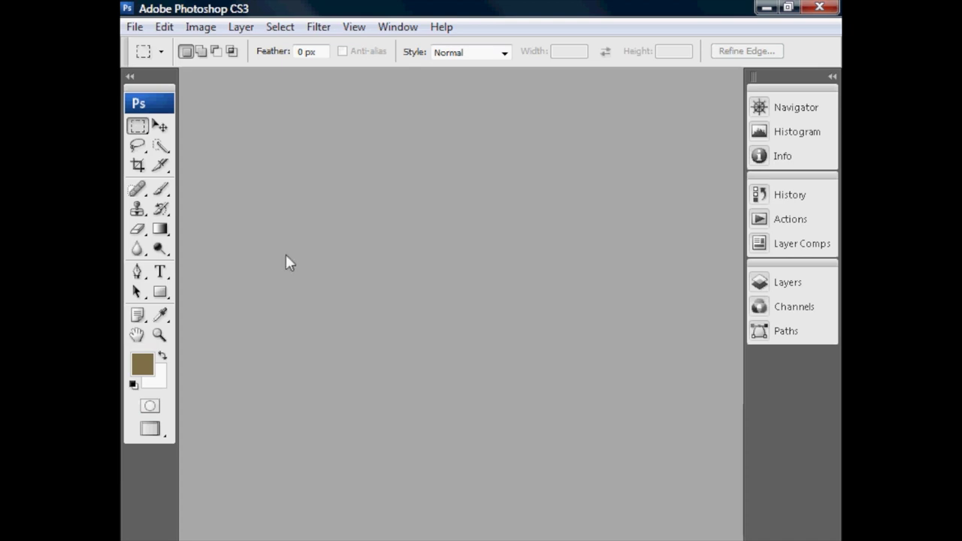
Open Merge to HDR from File > Automate, leaving the Use source set to Files.
{"action": "left_click", "coordinate": [134, 27]}
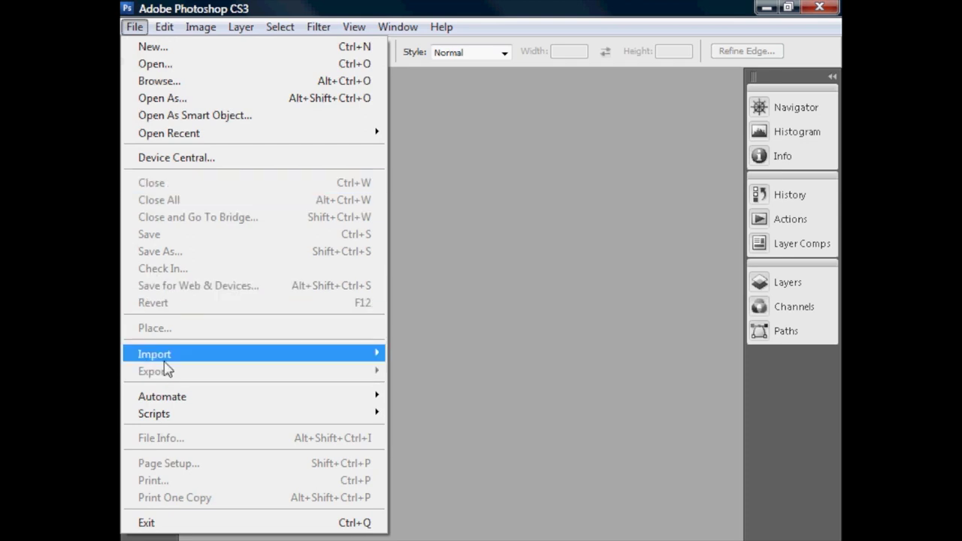
{"action": "mouse_move", "coordinate": [172, 405]}
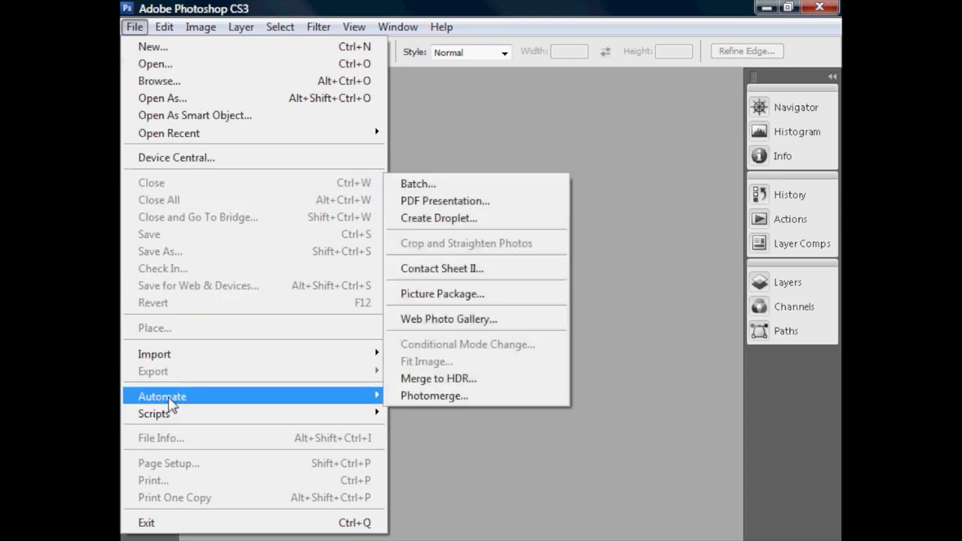
{"action": "left_click", "coordinate": [464, 385]}
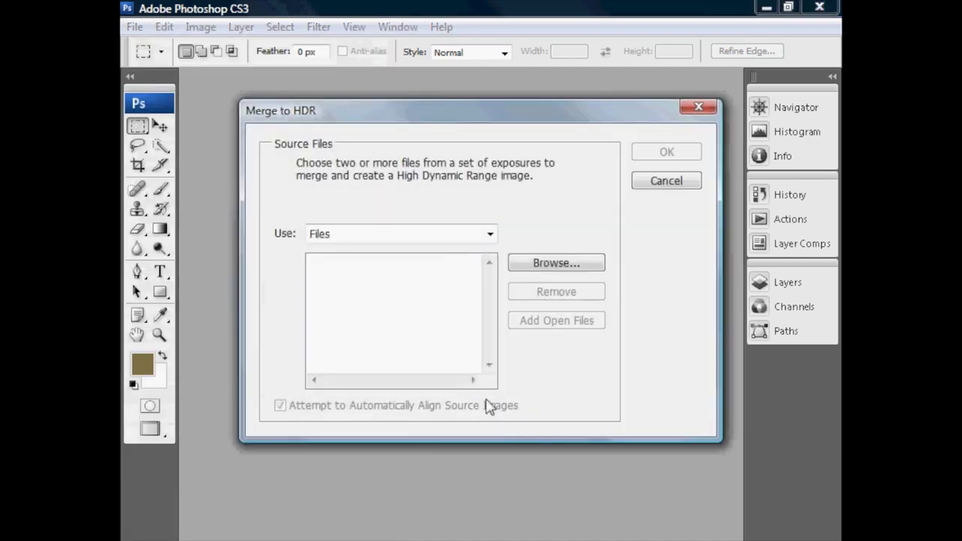
{"action": "left_click", "coordinate": [454, 243]}
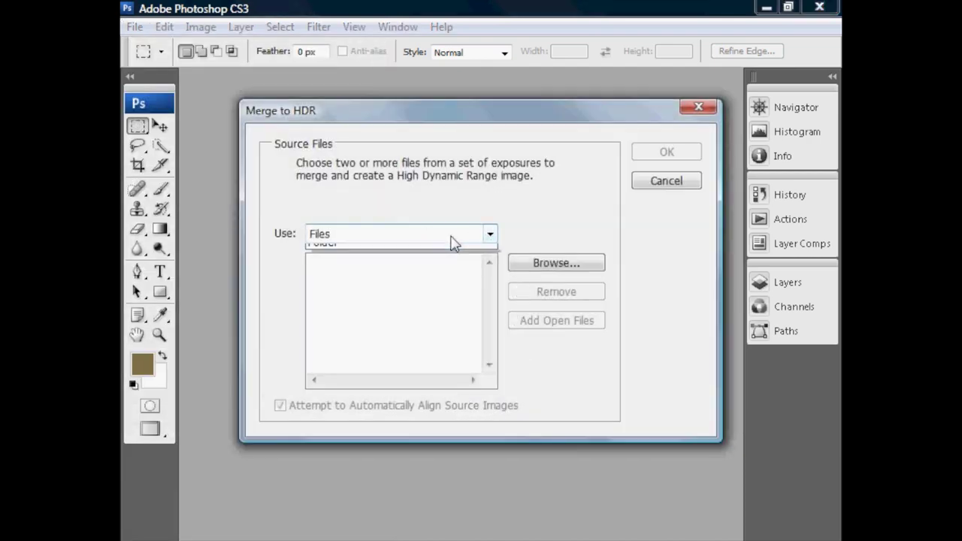
{"action": "left_click", "coordinate": [454, 243]}
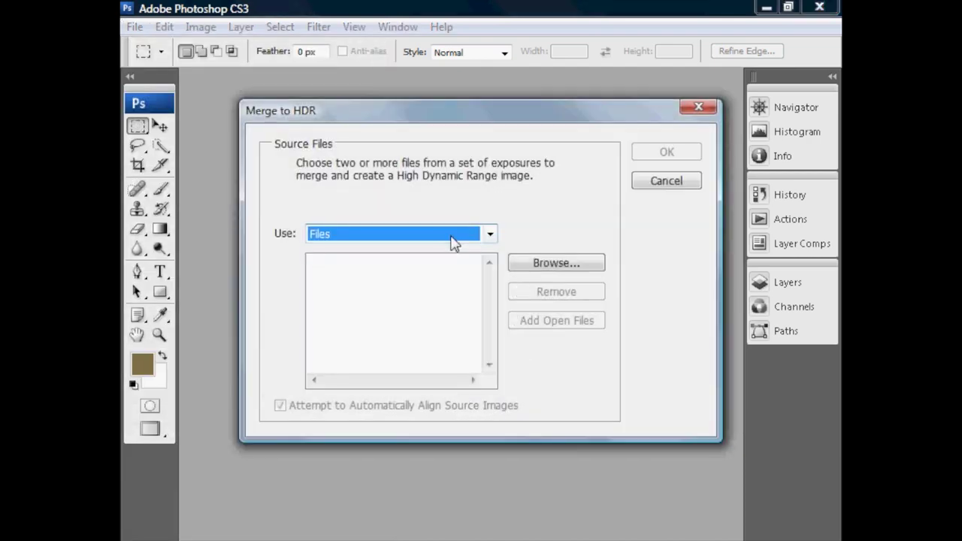
Add _MG_5432.CR2, _MG_5433.CR2 and _MG_5434.CR2 from the example folder as HDR sources.
{"action": "left_click", "coordinate": [587, 259]}
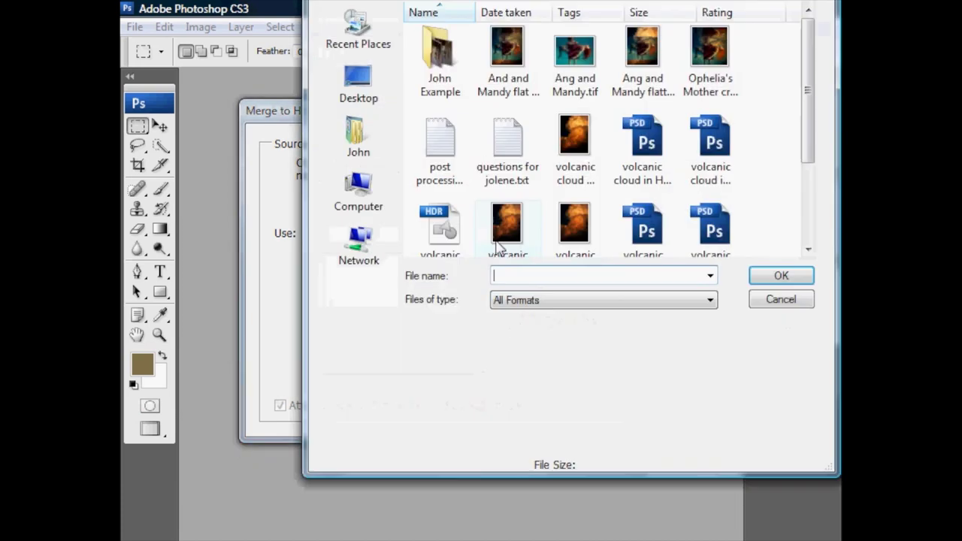
{"action": "double_click", "coordinate": [440, 53]}
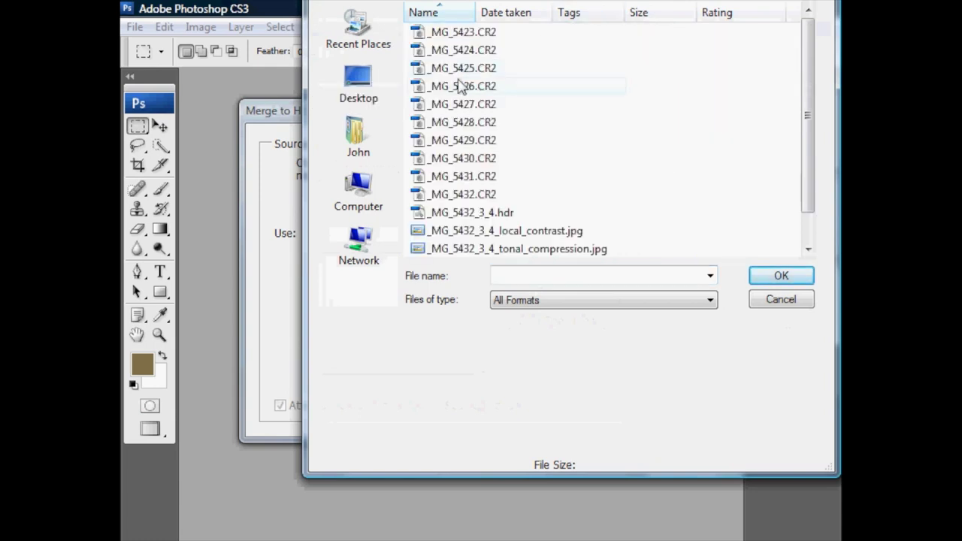
{"action": "scroll", "coordinate": [820, 162], "scroll_direction": "down", "scroll_amount": 1}
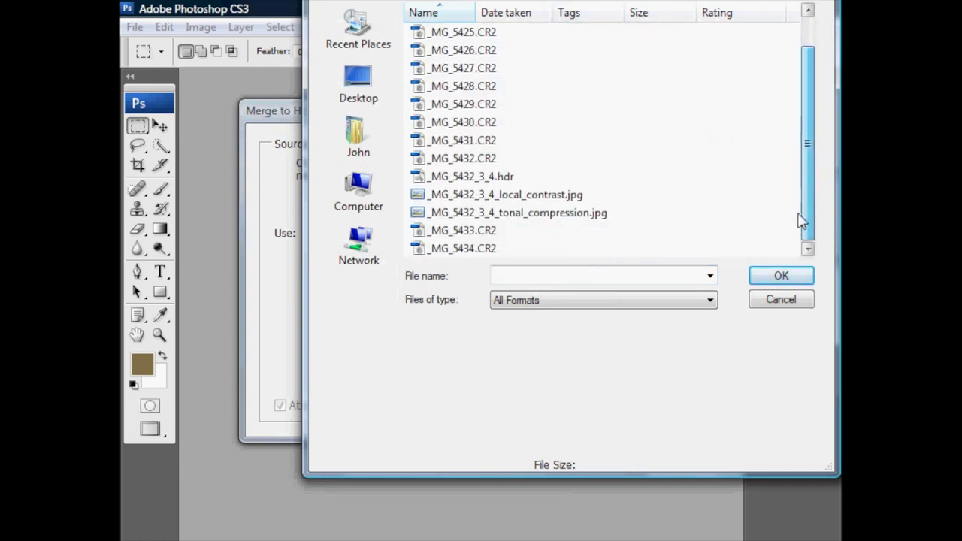
{"action": "left_click", "coordinate": [519, 160]}
{"action": "left_click", "coordinate": [483, 233], "text": "ctrl"}
{"action": "left_click", "coordinate": [482, 249], "text": "ctrl"}
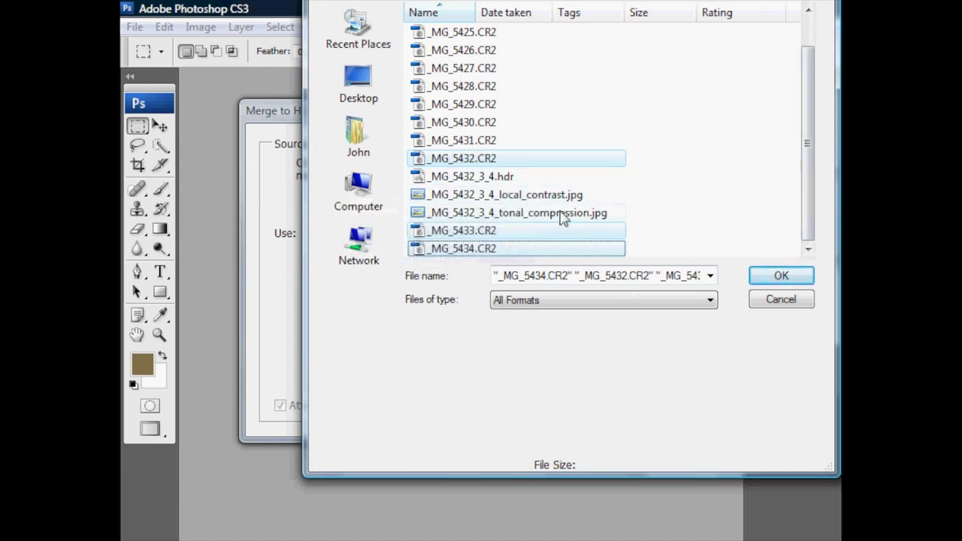
{"action": "left_click", "coordinate": [768, 277]}
Merge the three listed exposures into a 32 Bit/Channel HDR preview of the porch.
{"action": "left_click", "coordinate": [667, 151]}
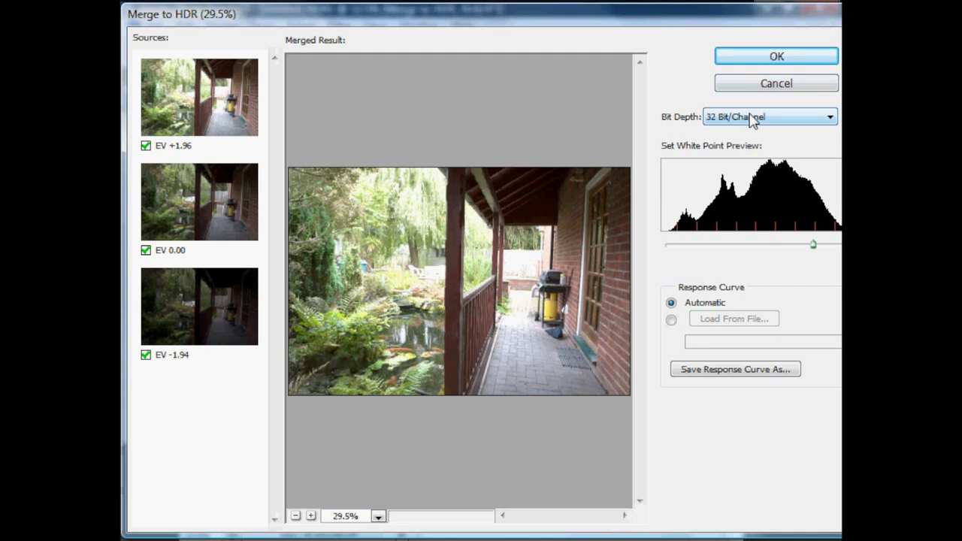
Nudge the white point preview brighter, choose 16 Bit/Channel, and accept the merged result.
{"action": "left_click_drag", "start_coordinate": [812, 246], "coordinate": [826, 248]}
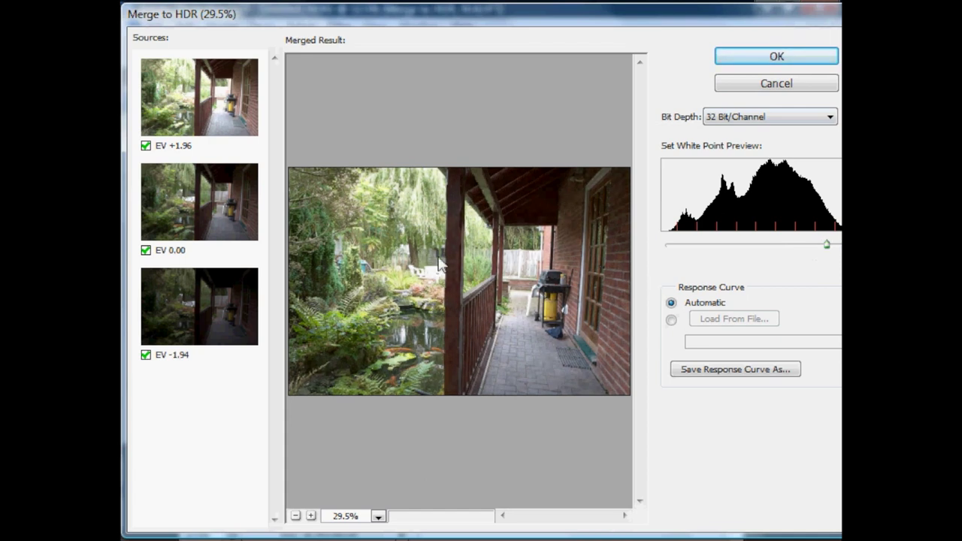
{"action": "left_click", "coordinate": [778, 118]}
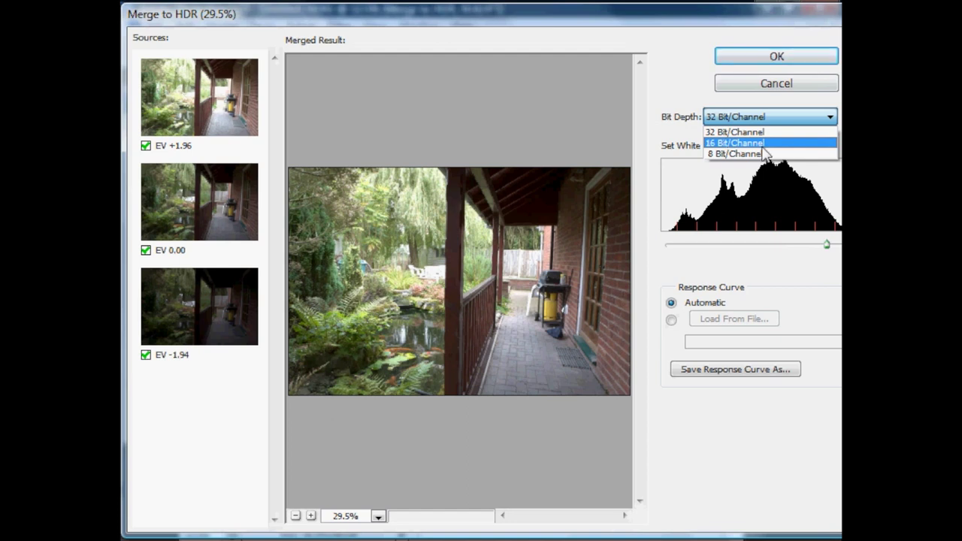
{"action": "left_click", "coordinate": [763, 148]}
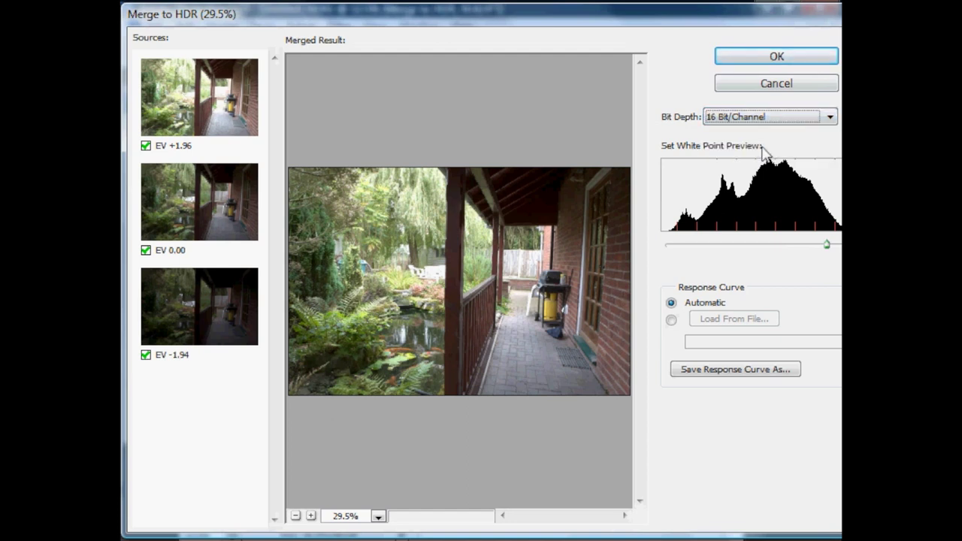
{"action": "left_click", "coordinate": [752, 118]}
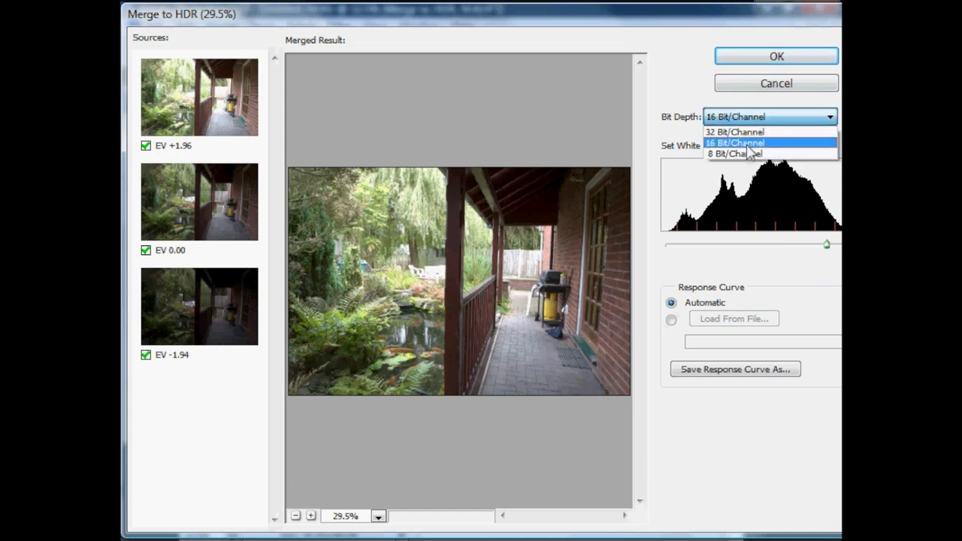
{"action": "left_click", "coordinate": [693, 84]}
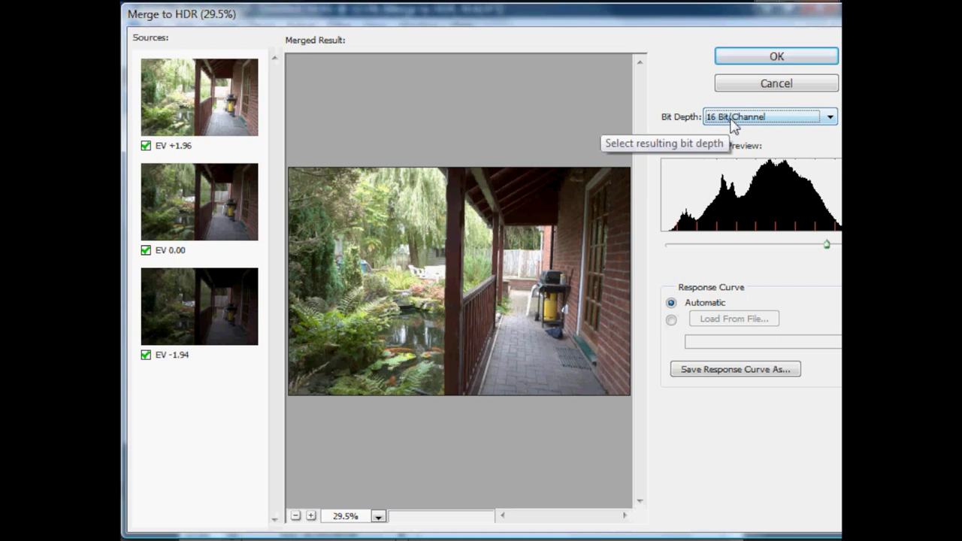
{"action": "left_click", "coordinate": [791, 60]}
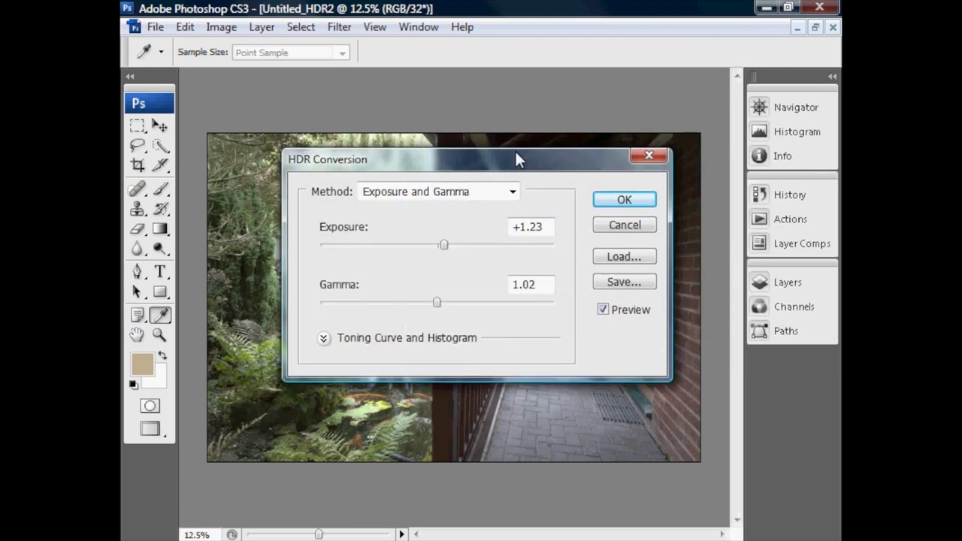
Keep Exposure and Gamma as the HDR Conversion method, moving the dialog to uncover the porch.
{"action": "left_click_drag", "start_coordinate": [490, 168], "coordinate": [660, 301]}
{"action": "left_click_drag", "start_coordinate": [633, 286], "coordinate": [636, 300]}
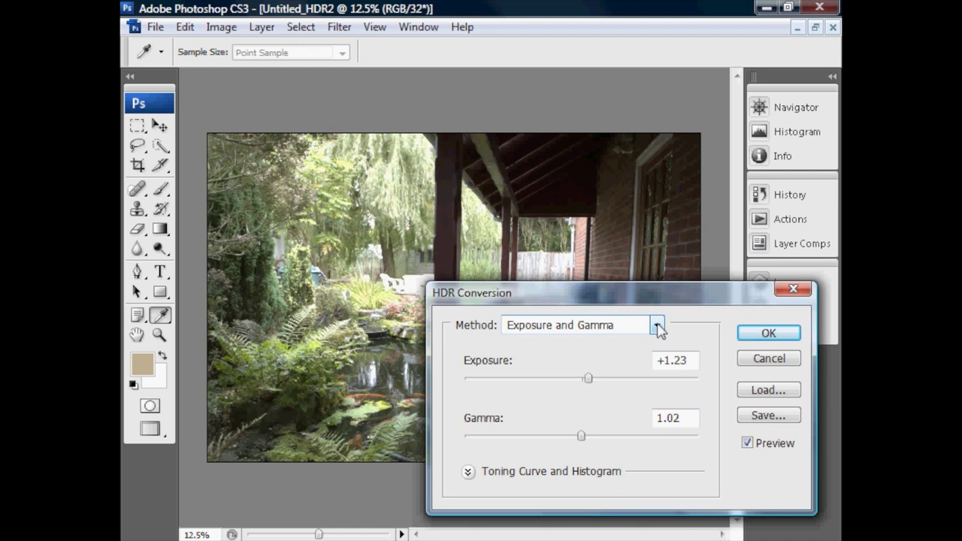
{"action": "left_click", "coordinate": [658, 326]}
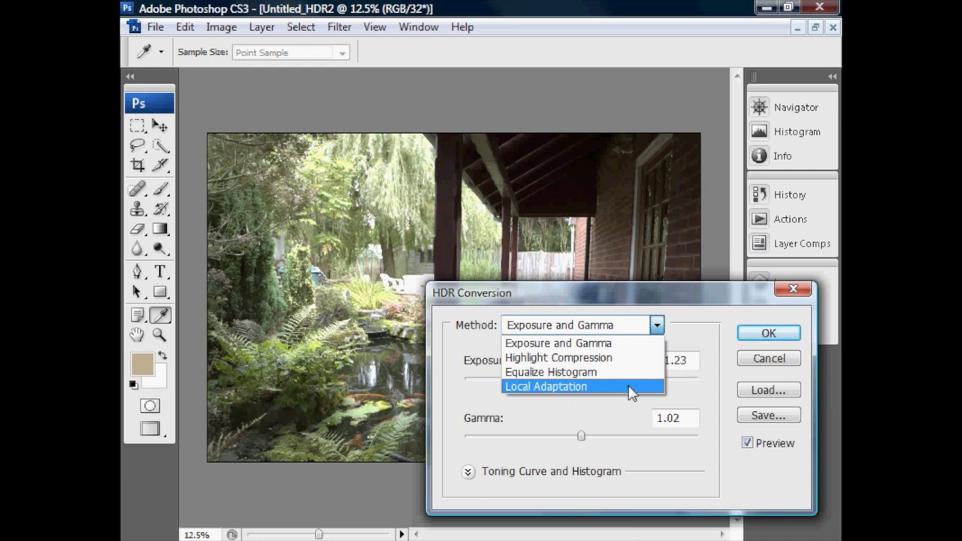
{"action": "left_click", "coordinate": [618, 343]}
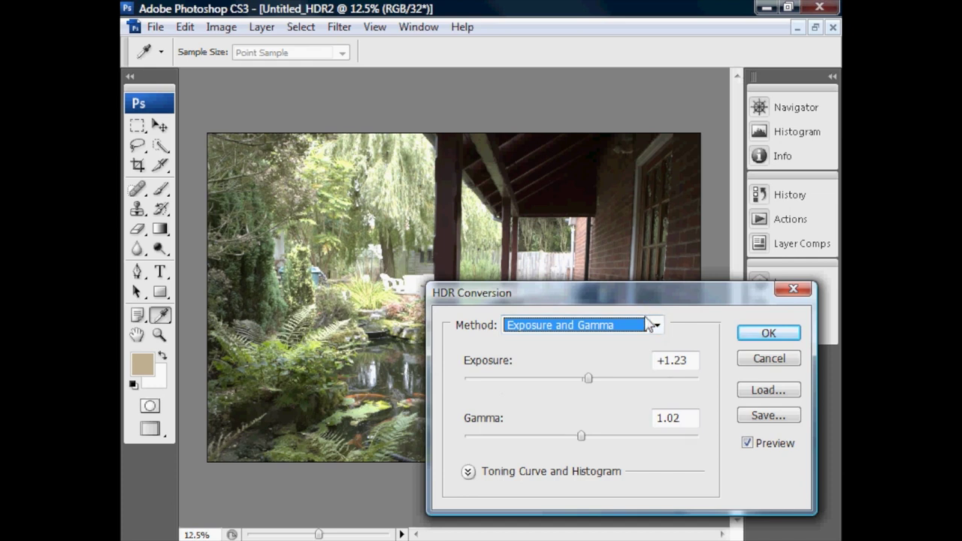
{"action": "left_click_drag", "start_coordinate": [679, 290], "coordinate": [777, 37]}
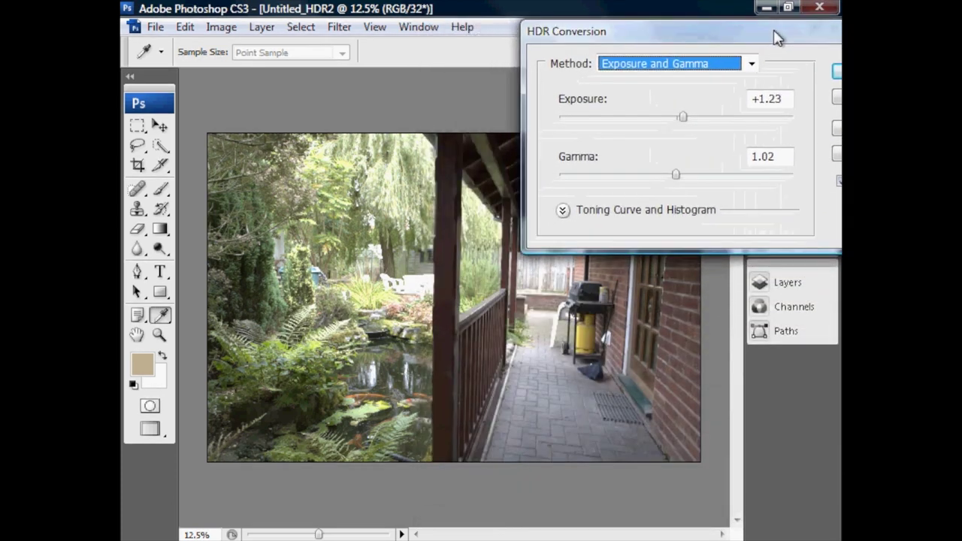
Try several gamma values, then settle on Gamma 0.88 and Exposure -0.23.
{"action": "left_click", "coordinate": [563, 211]}
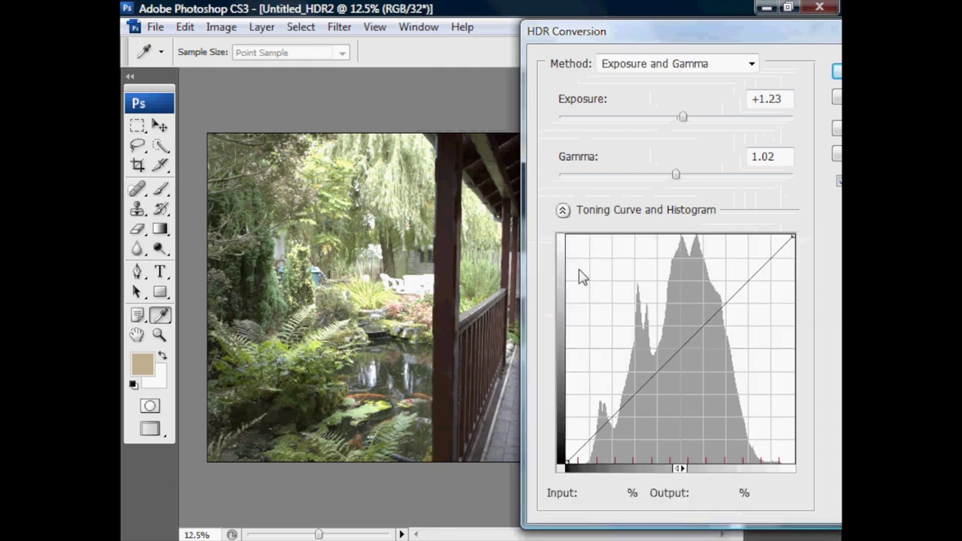
{"action": "left_click", "coordinate": [563, 210]}
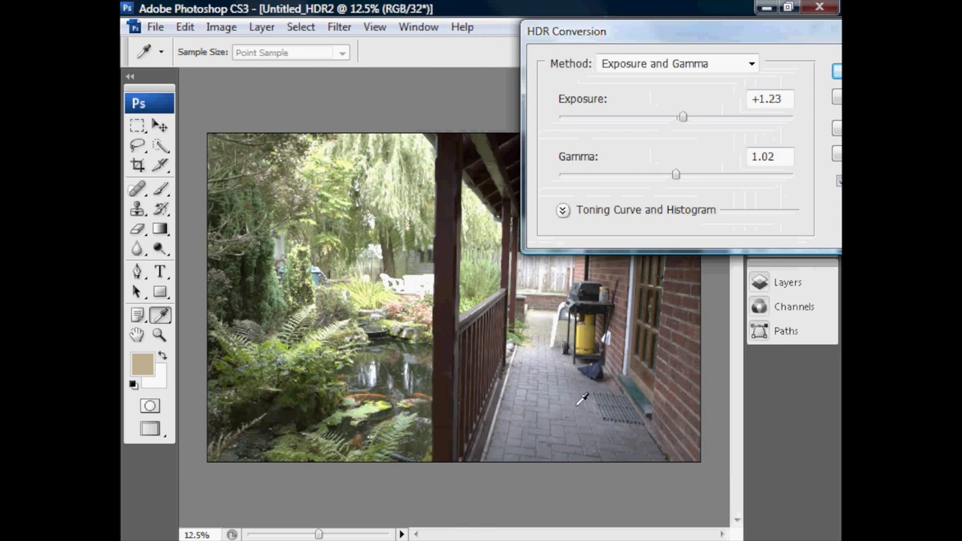
{"action": "left_click_drag", "start_coordinate": [684, 117], "coordinate": [676, 117]}
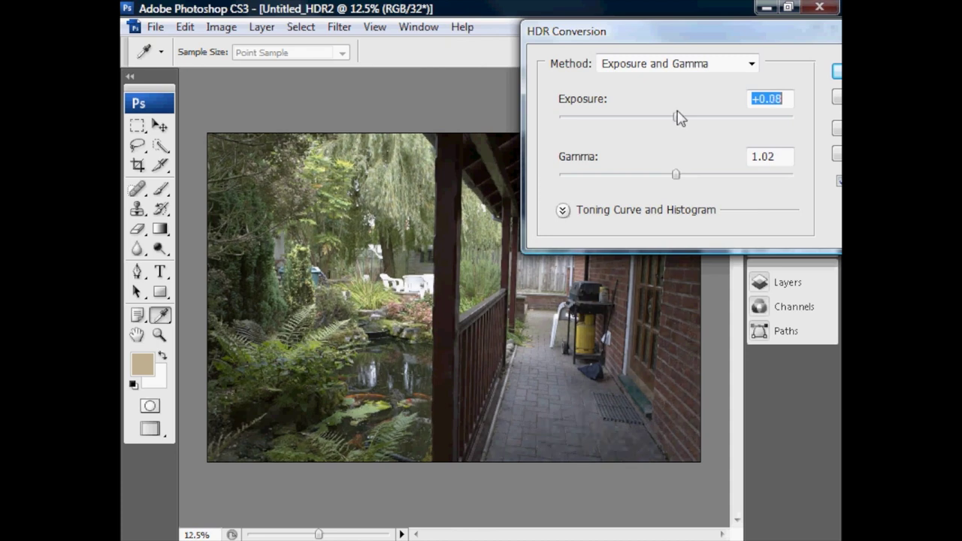
{"action": "left_click_drag", "start_coordinate": [677, 175], "coordinate": [703, 179]}
{"action": "mouse_move", "coordinate": [716, 34]}
{"action": "left_mouse_down"}
{"action": "mouse_move", "coordinate": [702, 33]}
{"action": "mouse_move", "coordinate": [717, 32]}
{"action": "left_mouse_up"}
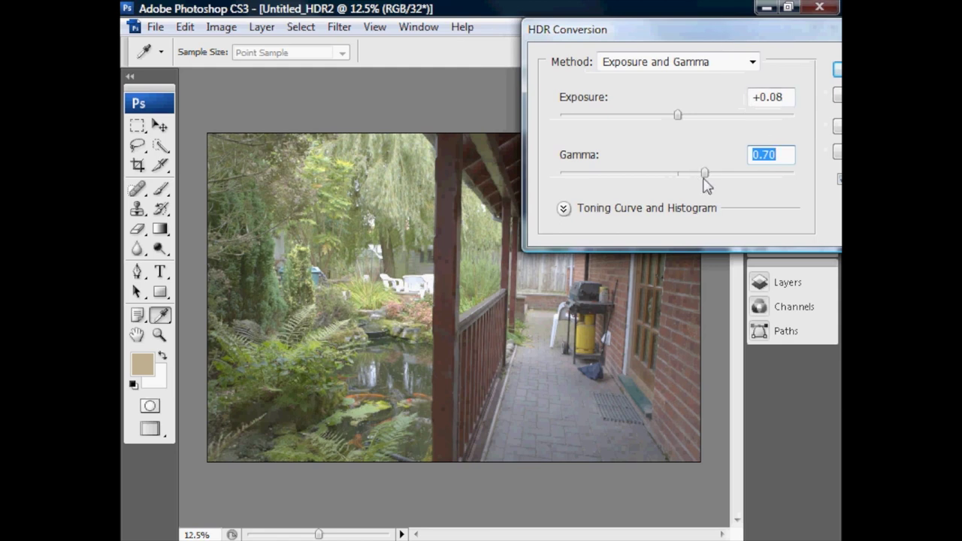
{"action": "left_click_drag", "start_coordinate": [708, 173], "coordinate": [739, 179]}
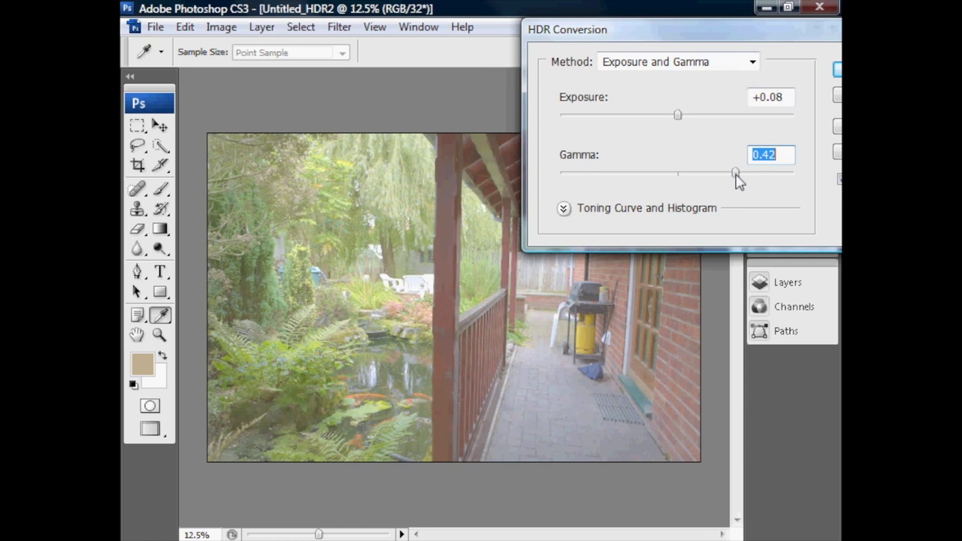
{"action": "left_click_drag", "start_coordinate": [738, 179], "coordinate": [735, 179]}
{"action": "left_click_drag", "start_coordinate": [735, 174], "coordinate": [777, 178]}
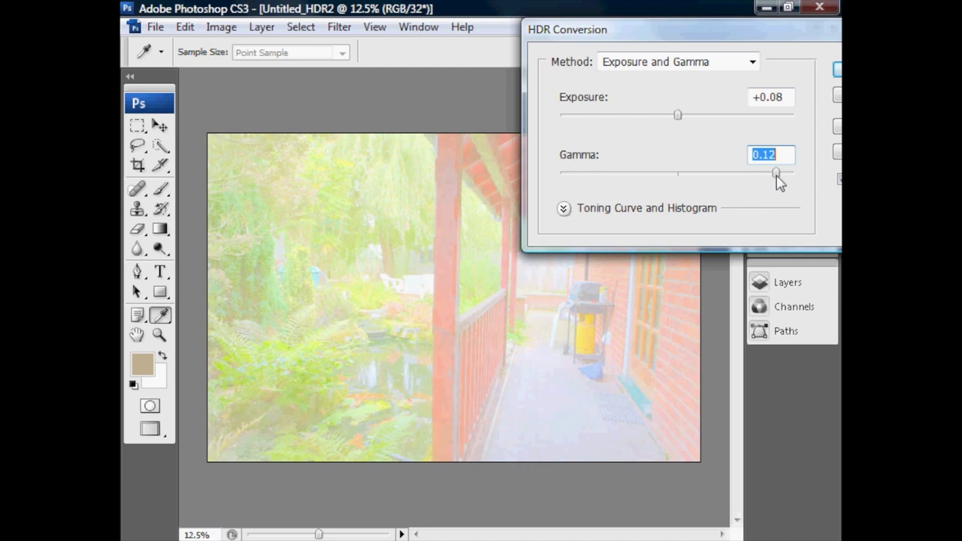
{"action": "left_click_drag", "start_coordinate": [779, 183], "coordinate": [688, 174]}
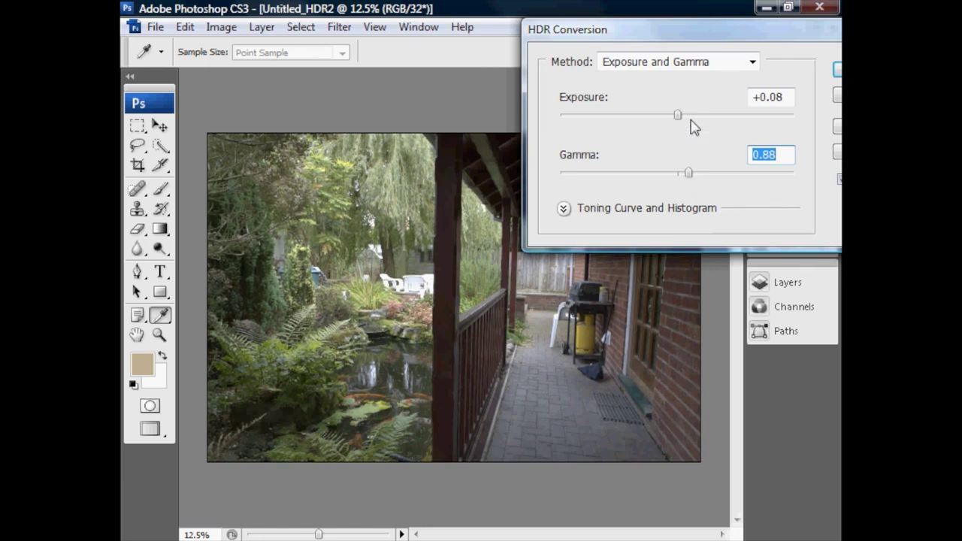
{"action": "left_click_drag", "start_coordinate": [679, 115], "coordinate": [677, 117]}
{"action": "left_click_drag", "start_coordinate": [654, 28], "coordinate": [568, 321]}
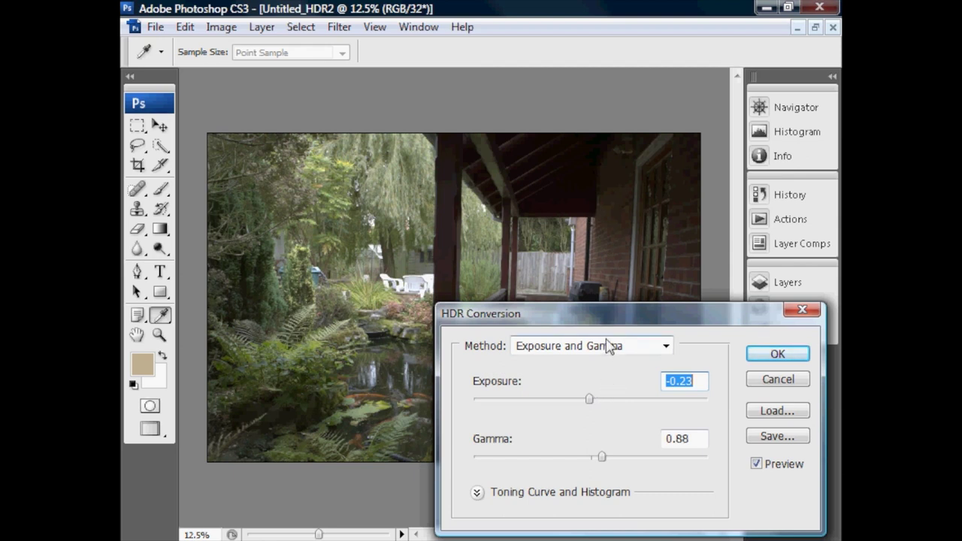
{"action": "left_click_drag", "start_coordinate": [612, 316], "coordinate": [494, 473]}
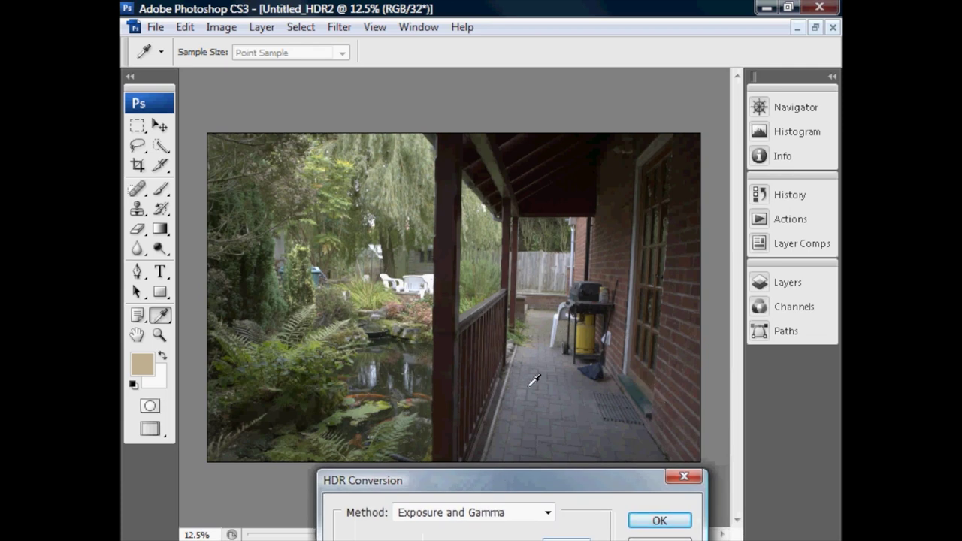
{"action": "left_click_drag", "start_coordinate": [555, 488], "coordinate": [680, 373]}
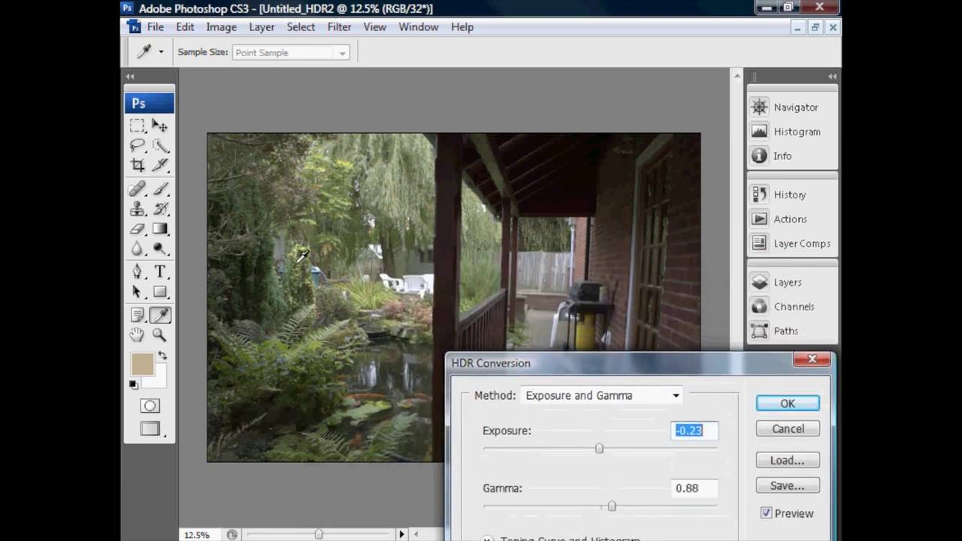
{"action": "left_click_drag", "start_coordinate": [532, 368], "coordinate": [530, 320]}
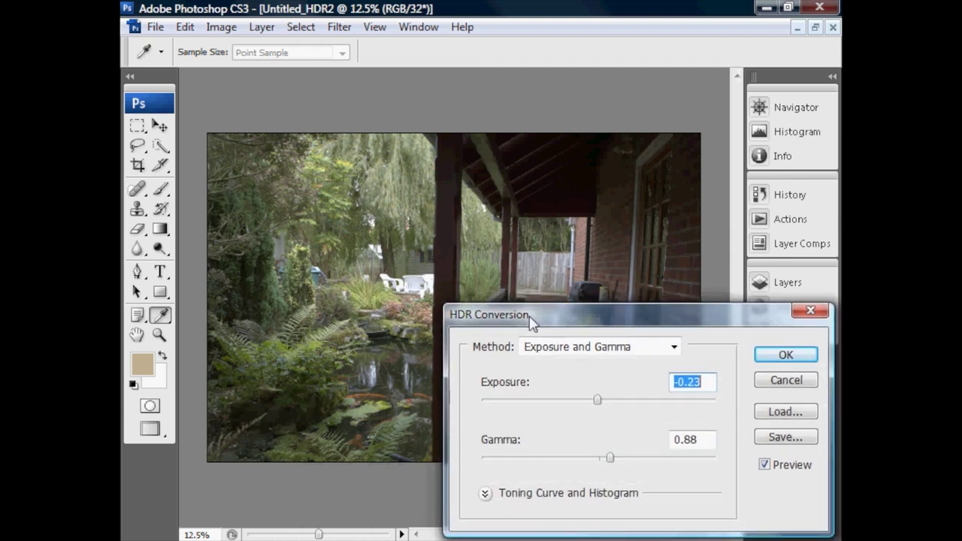
Change the conversion method to Highlight Compression and reposition the dialog to view the preview.
{"action": "left_click", "coordinate": [646, 347]}
{"action": "left_click", "coordinate": [638, 380]}
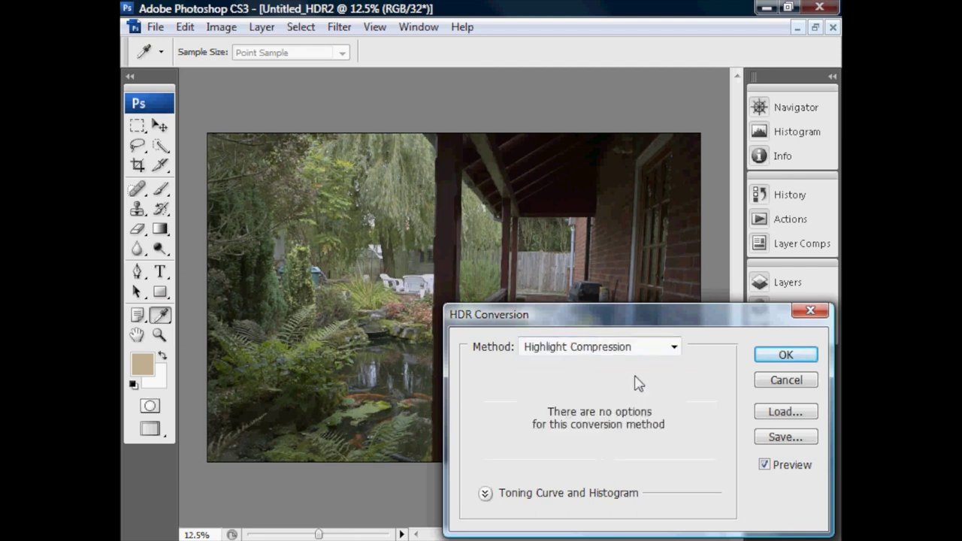
{"action": "left_click_drag", "start_coordinate": [636, 324], "coordinate": [614, 291]}
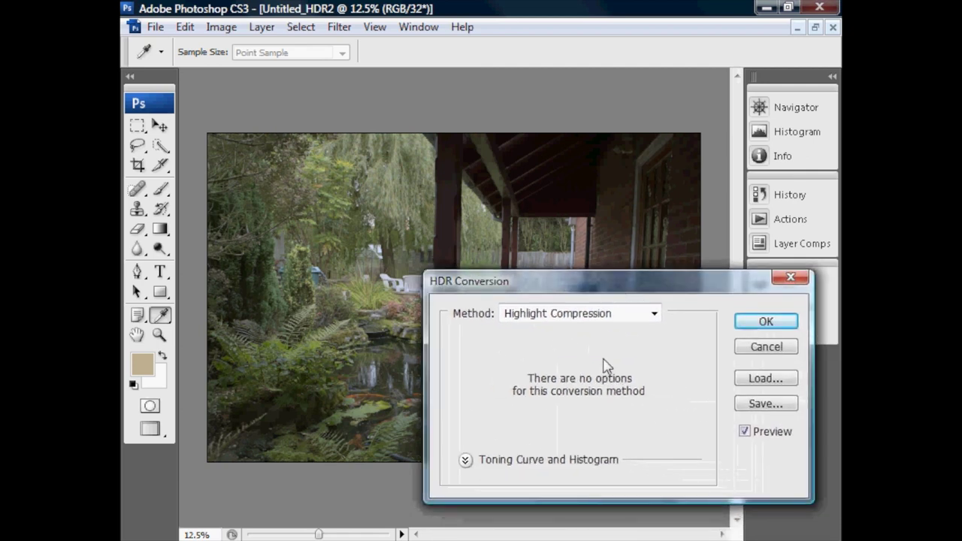
{"action": "left_click_drag", "start_coordinate": [618, 293], "coordinate": [642, 400]}
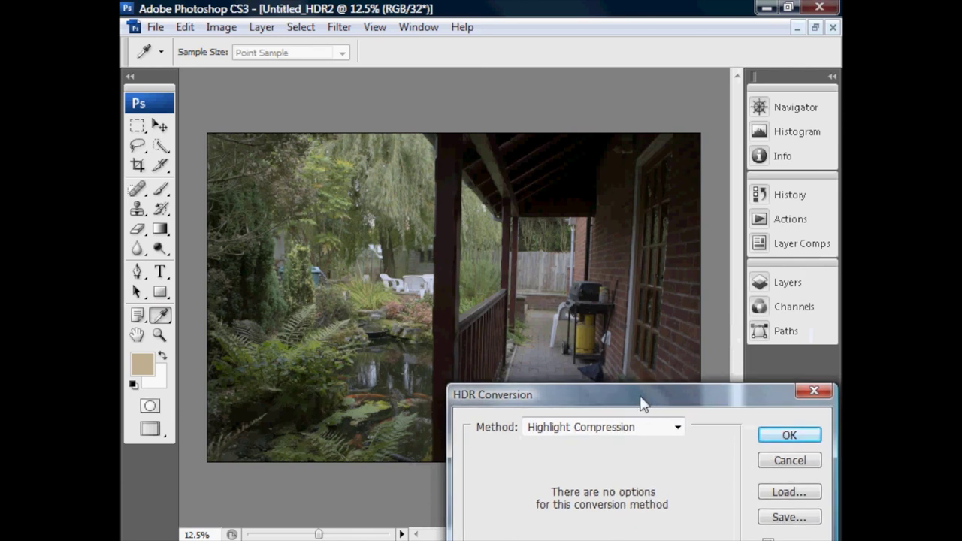
{"action": "left_click", "coordinate": [628, 427]}
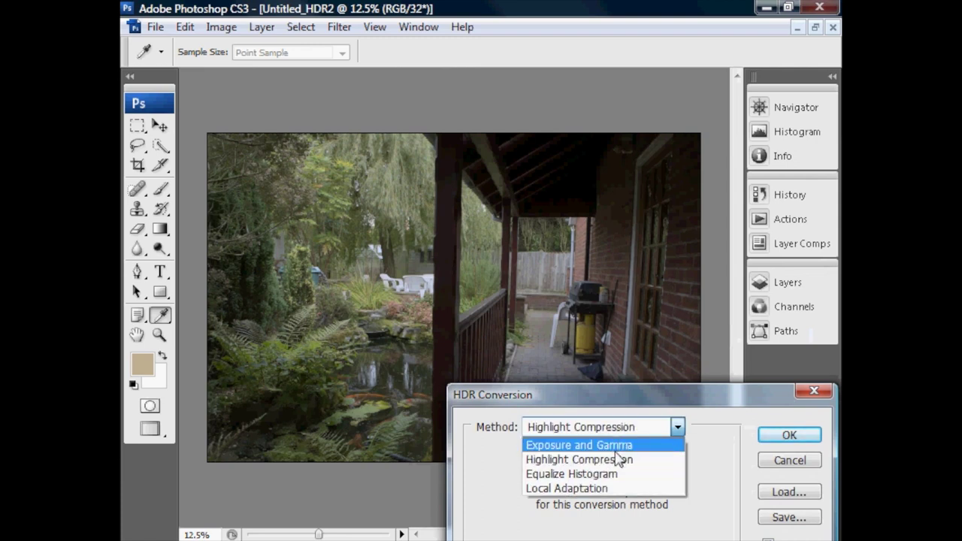
{"action": "left_click", "coordinate": [647, 429]}
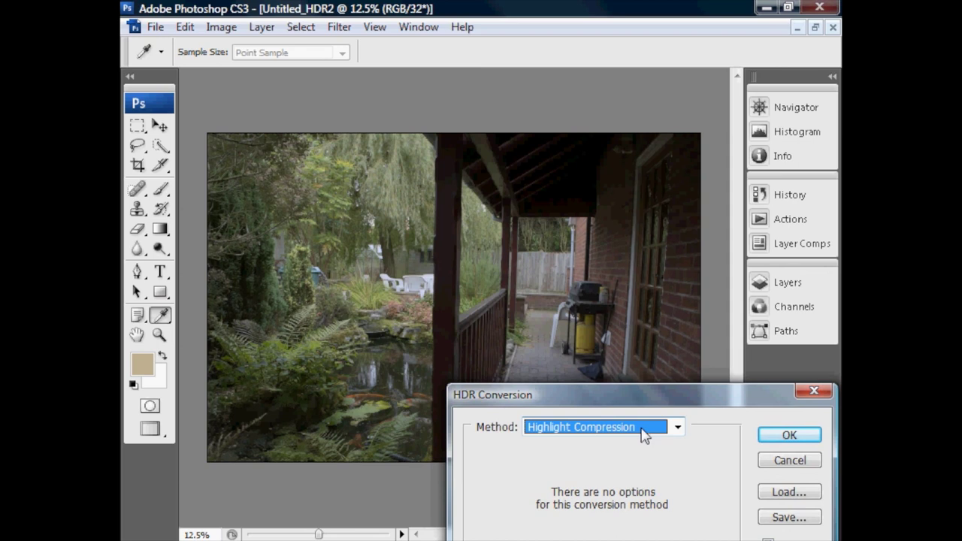
{"action": "left_click", "coordinate": [644, 433]}
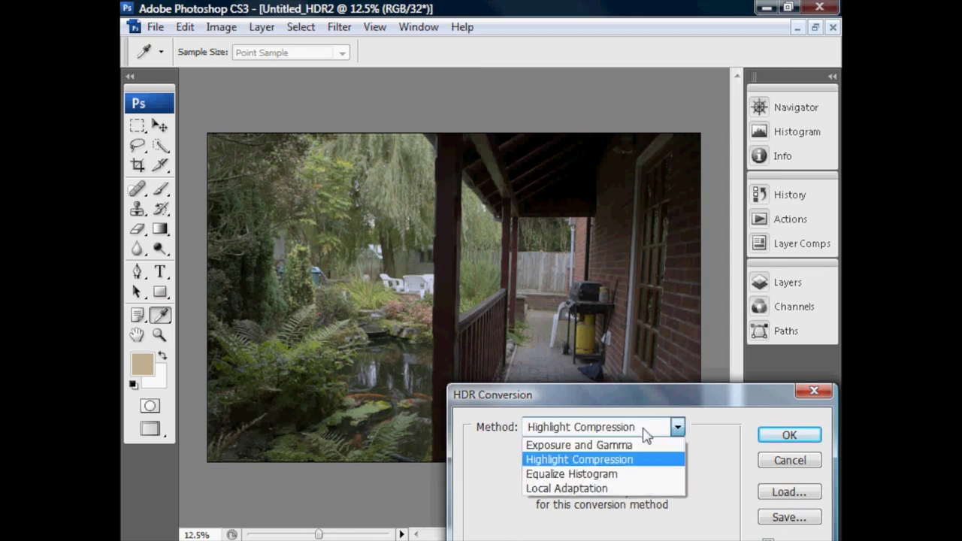
Choose Equalize Histogram and move the dialog down to see the brighter, flatter porch.
{"action": "left_click", "coordinate": [625, 474]}
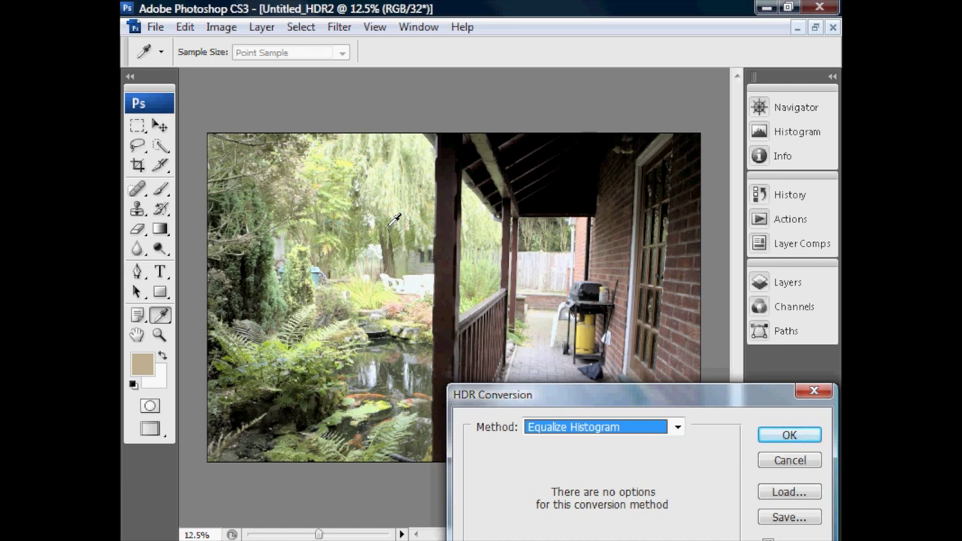
{"action": "left_click", "coordinate": [577, 429]}
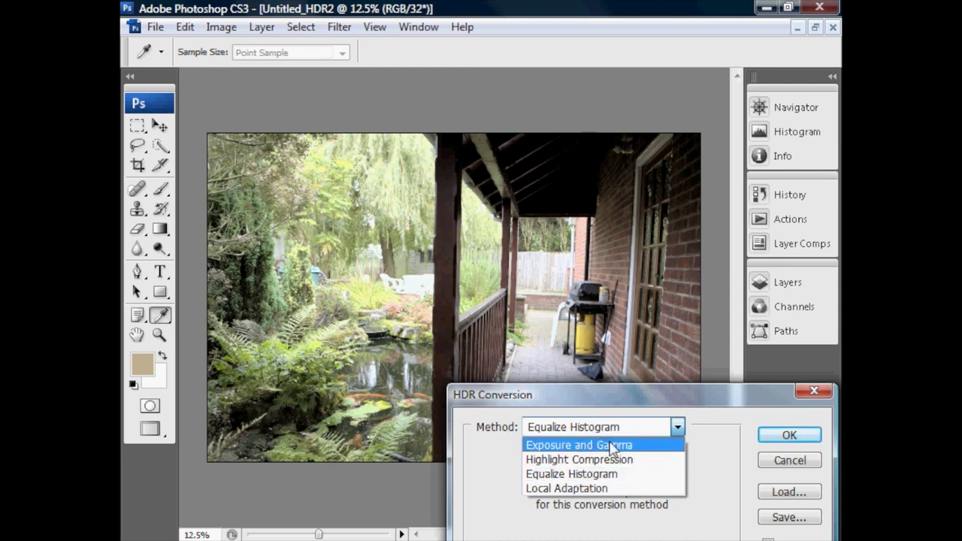
{"action": "left_click", "coordinate": [715, 464]}
{"action": "left_click_drag", "start_coordinate": [710, 396], "coordinate": [697, 212]}
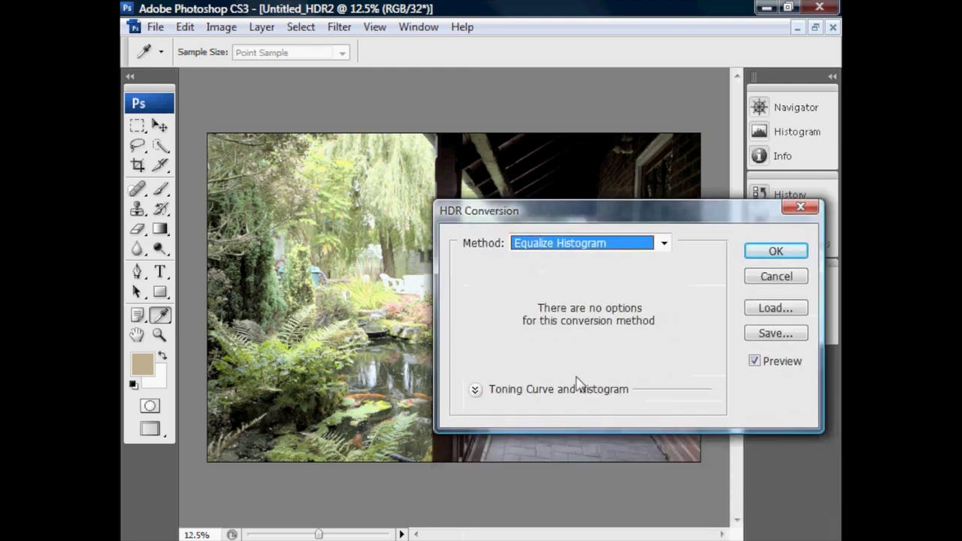
{"action": "left_click_drag", "start_coordinate": [627, 217], "coordinate": [595, 477]}
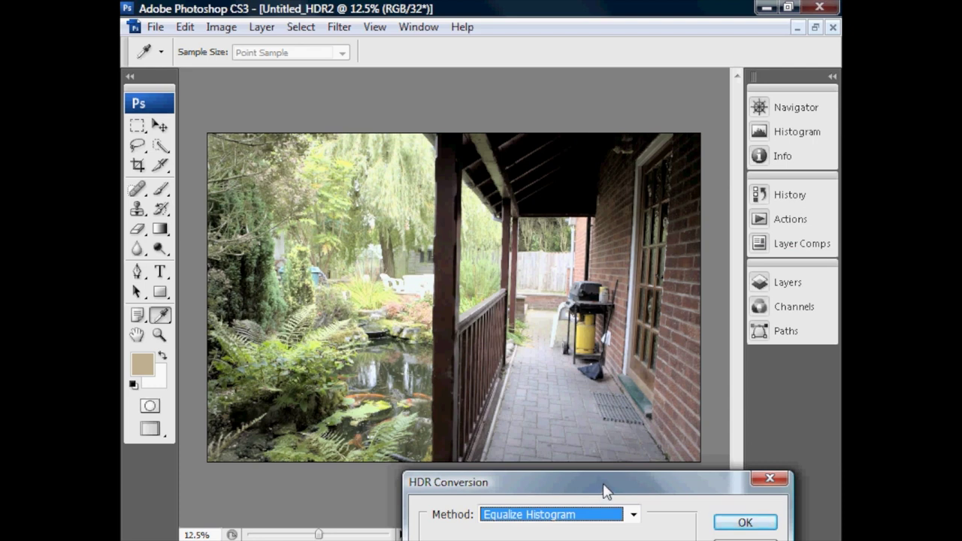
Go back to Highlight Compression and expand the Toning Curve and Histogram section.
{"action": "left_click_drag", "start_coordinate": [603, 492], "coordinate": [644, 304]}
{"action": "left_click", "coordinate": [645, 332]}
{"action": "left_click", "coordinate": [630, 356]}
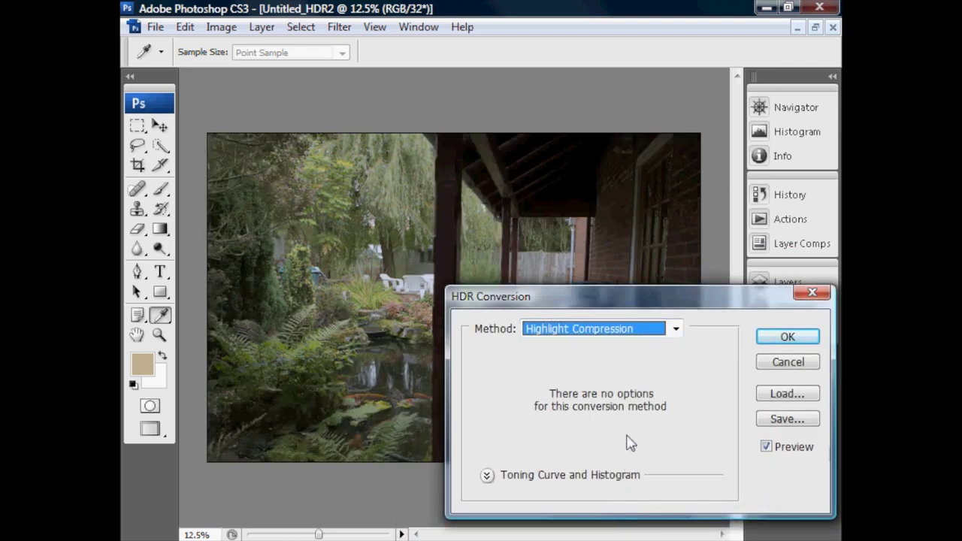
{"action": "left_click_drag", "start_coordinate": [653, 303], "coordinate": [618, 234]}
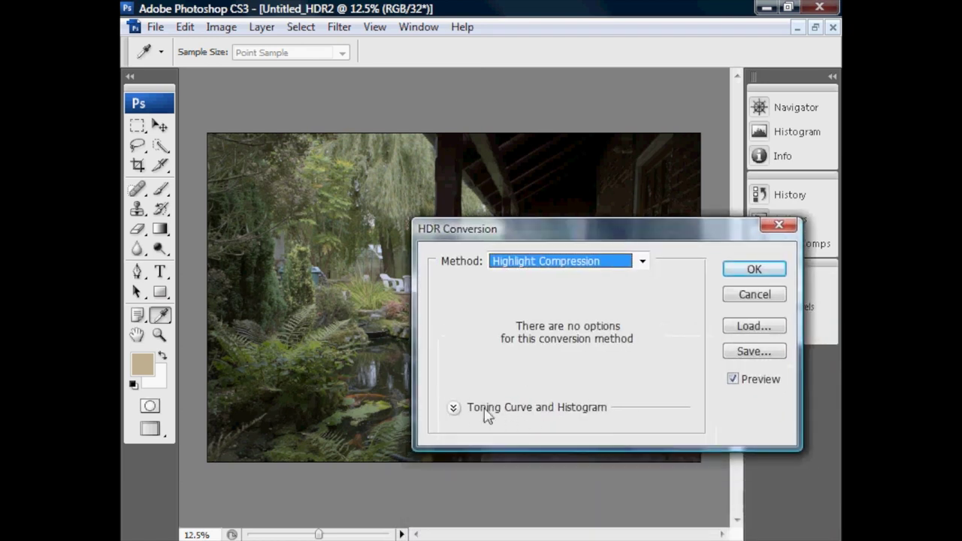
{"action": "left_click", "coordinate": [453, 408]}
{"action": "left_click_drag", "start_coordinate": [568, 239], "coordinate": [733, 64]}
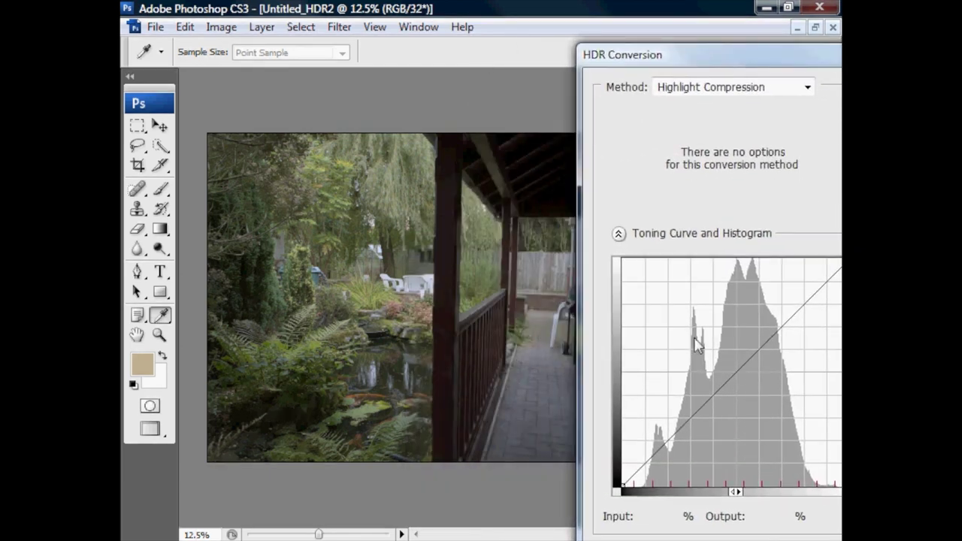
{"action": "left_click_drag", "start_coordinate": [721, 64], "coordinate": [578, 49]}
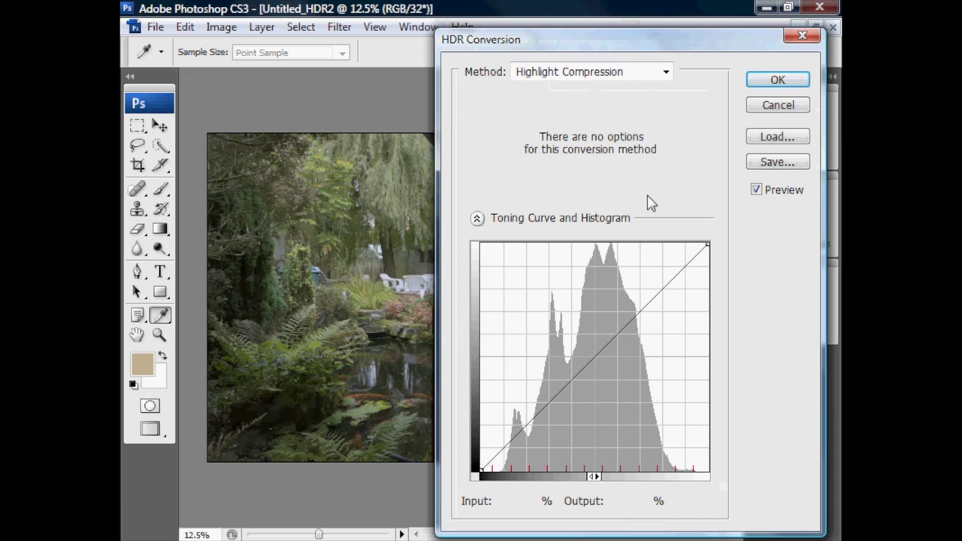
{"action": "left_click", "coordinate": [602, 78]}
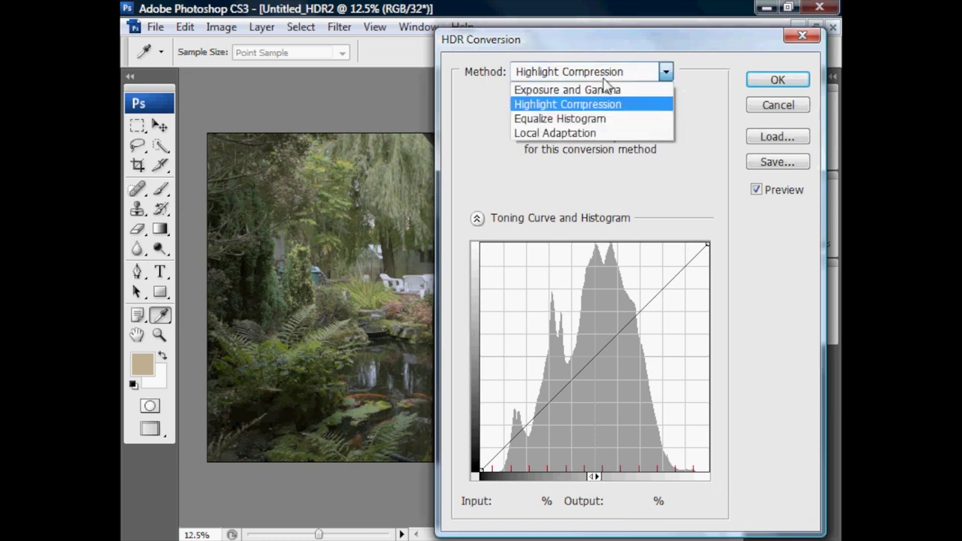
Switch to Local Adaptation, collapse the toning curve, and move the dialog aside.
{"action": "left_click", "coordinate": [607, 141]}
{"action": "left_click_drag", "start_coordinate": [607, 45], "coordinate": [827, 202]}
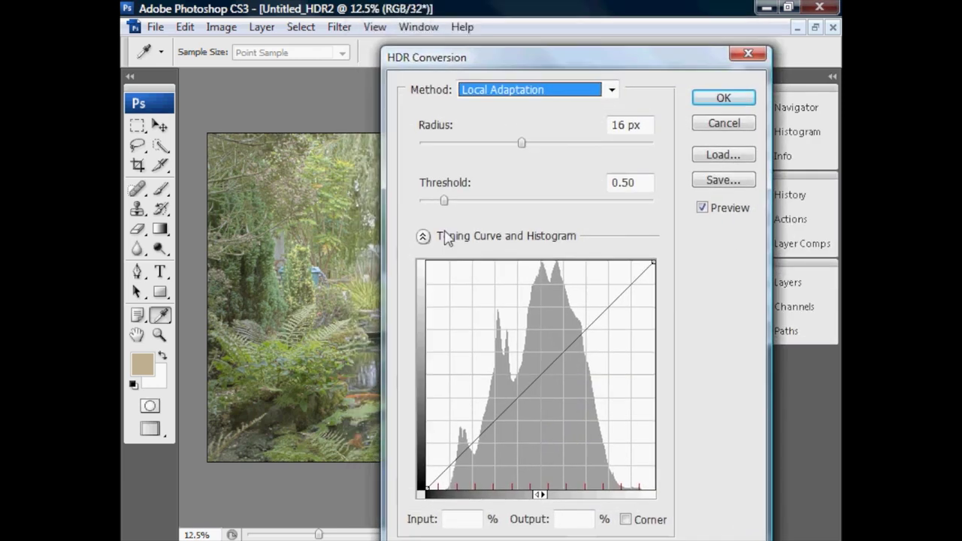
{"action": "left_click", "coordinate": [424, 237]}
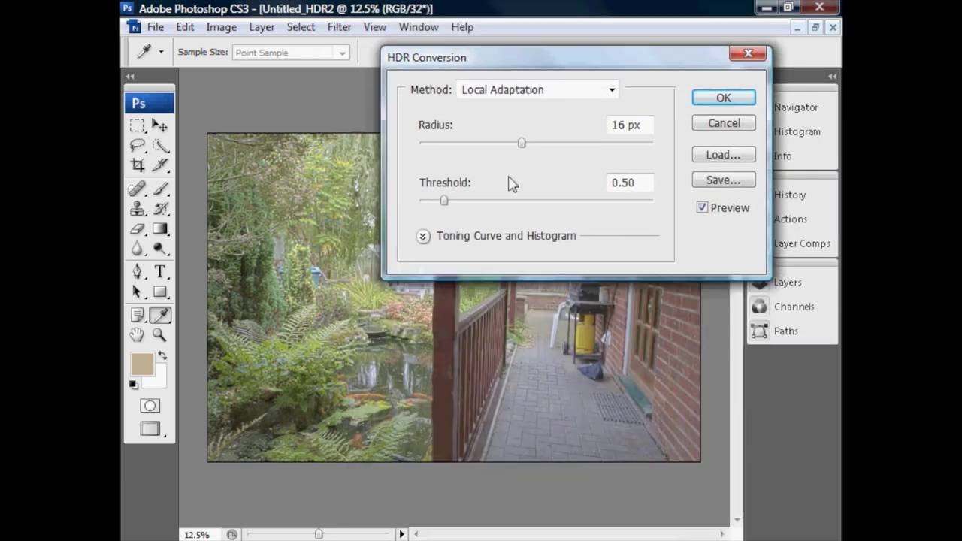
{"action": "left_click_drag", "start_coordinate": [566, 68], "coordinate": [678, 361]}
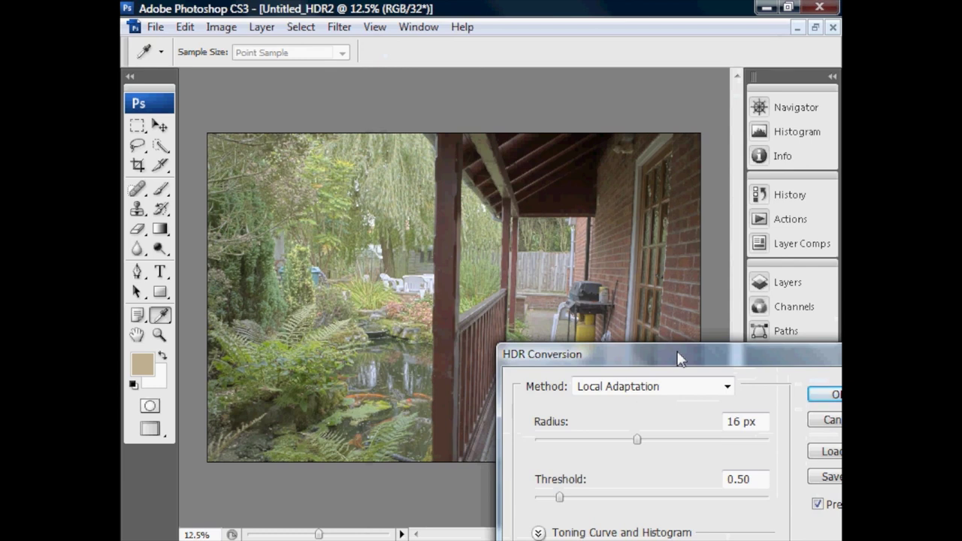
{"action": "left_click_drag", "start_coordinate": [679, 361], "coordinate": [684, 343]}
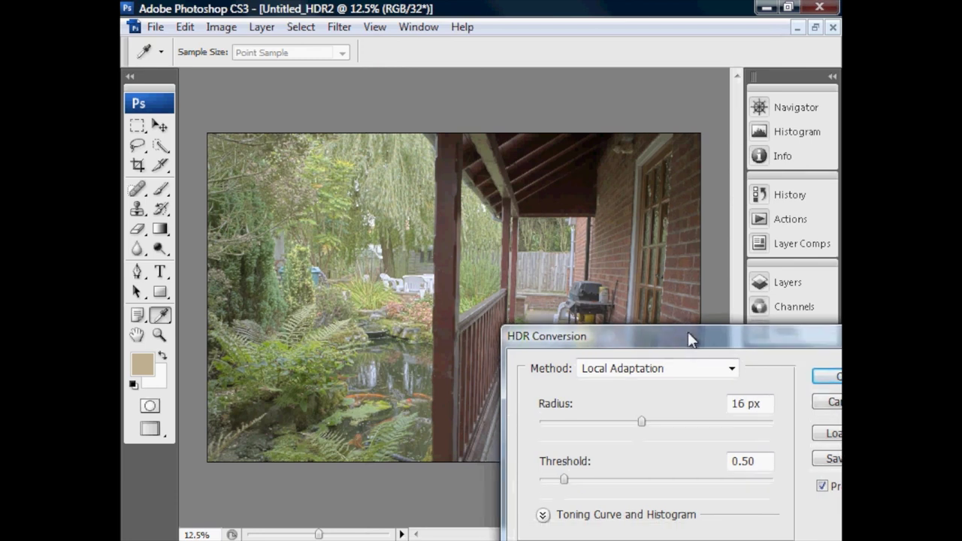
Test the Radius and Threshold extremes, then set Threshold 4.00 and Radius 49 px.
{"action": "left_click_drag", "start_coordinate": [644, 424], "coordinate": [562, 425]}
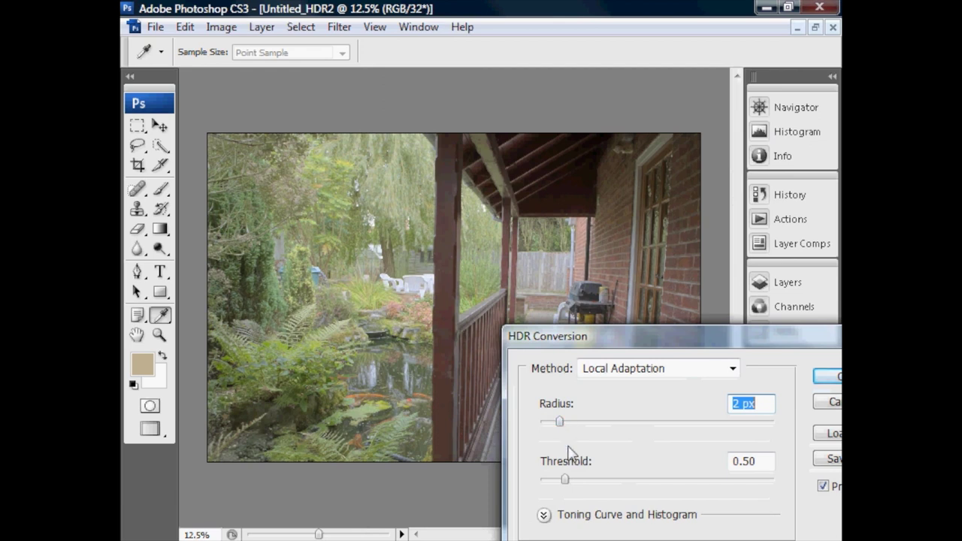
{"action": "left_click_drag", "start_coordinate": [566, 481], "coordinate": [672, 485]}
{"action": "left_click_drag", "start_coordinate": [648, 342], "coordinate": [648, 384]}
{"action": "left_click_drag", "start_coordinate": [531, 459], "coordinate": [809, 469]}
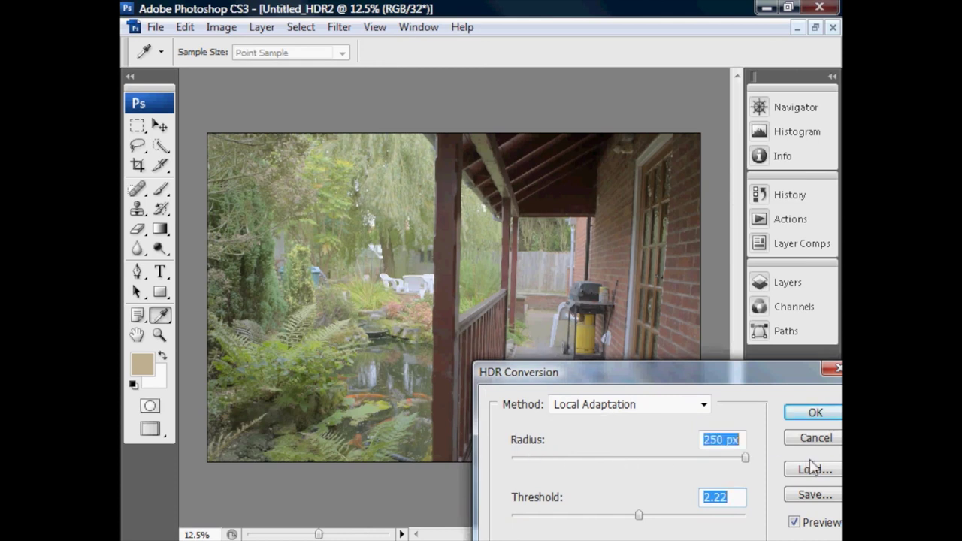
{"action": "left_click_drag", "start_coordinate": [745, 457], "coordinate": [369, 445]}
{"action": "left_click_drag", "start_coordinate": [638, 515], "coordinate": [419, 514]}
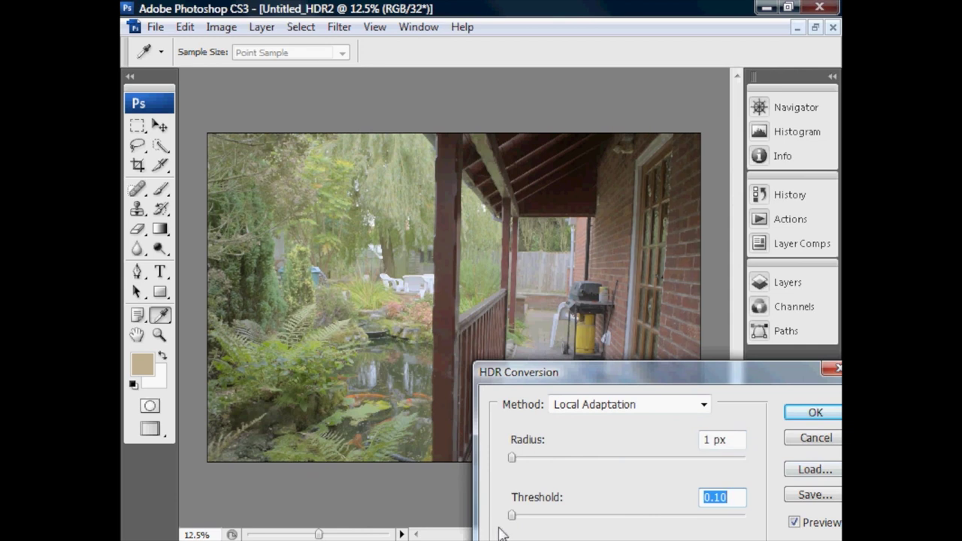
{"action": "left_click_drag", "start_coordinate": [512, 515], "coordinate": [745, 516]}
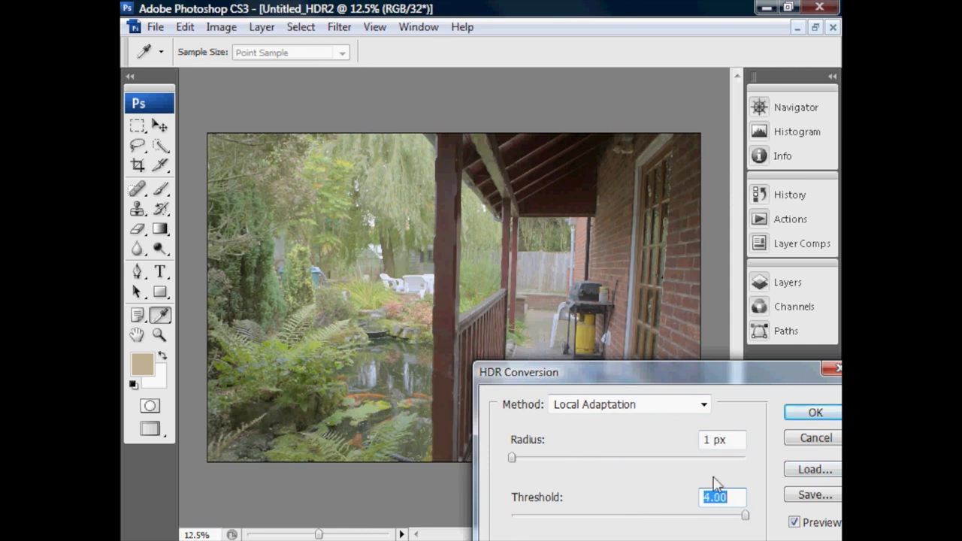
{"action": "left_click_drag", "start_coordinate": [692, 378], "coordinate": [661, 307]}
{"action": "left_click_drag", "start_coordinate": [483, 387], "coordinate": [626, 388]}
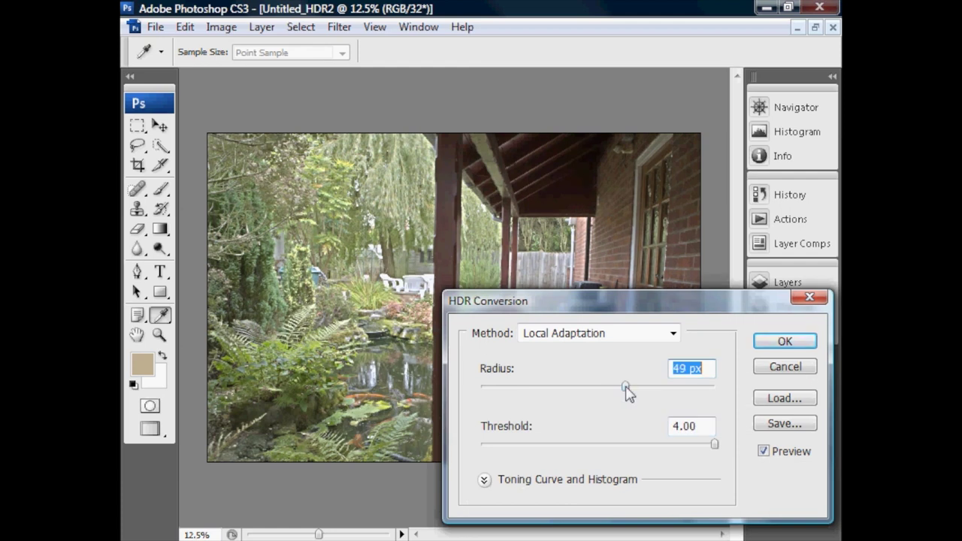
{"action": "left_click_drag", "start_coordinate": [615, 315], "coordinate": [671, 462]}
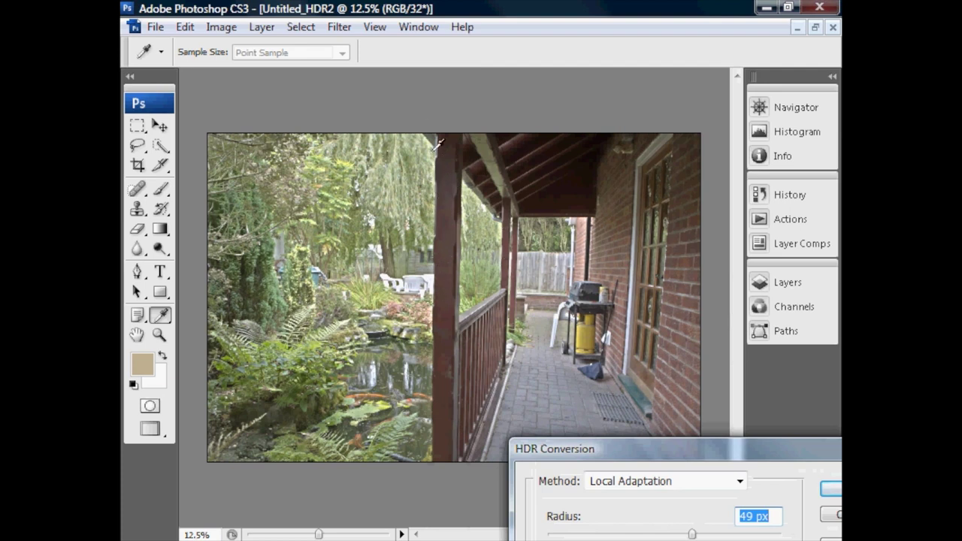
Try porch toning radii of 70 and 131 px, then settle on Radius 31 px and Threshold 2.12.
{"action": "left_click_drag", "start_coordinate": [626, 461], "coordinate": [593, 313]}
{"action": "left_click_drag", "start_coordinate": [660, 388], "coordinate": [726, 397]}
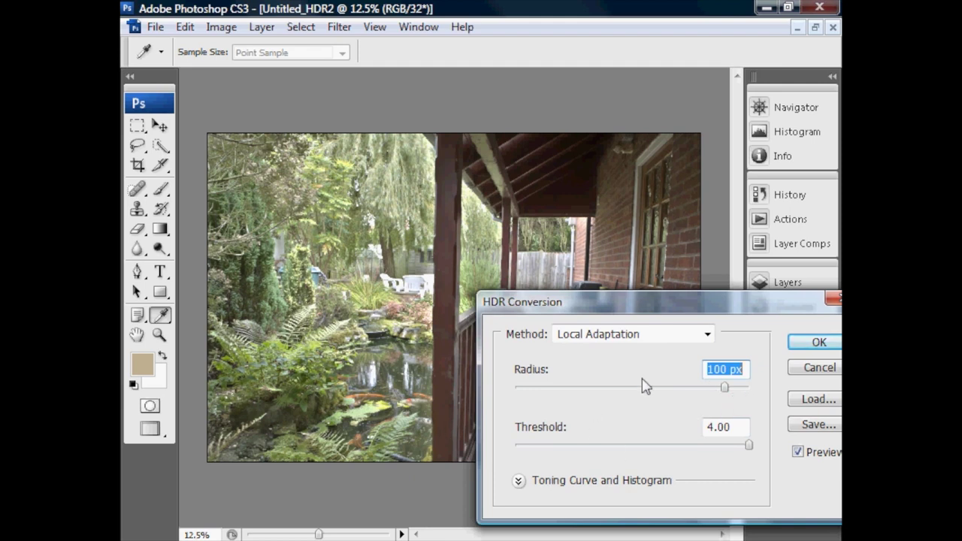
{"action": "left_click_drag", "start_coordinate": [726, 390], "coordinate": [733, 391]}
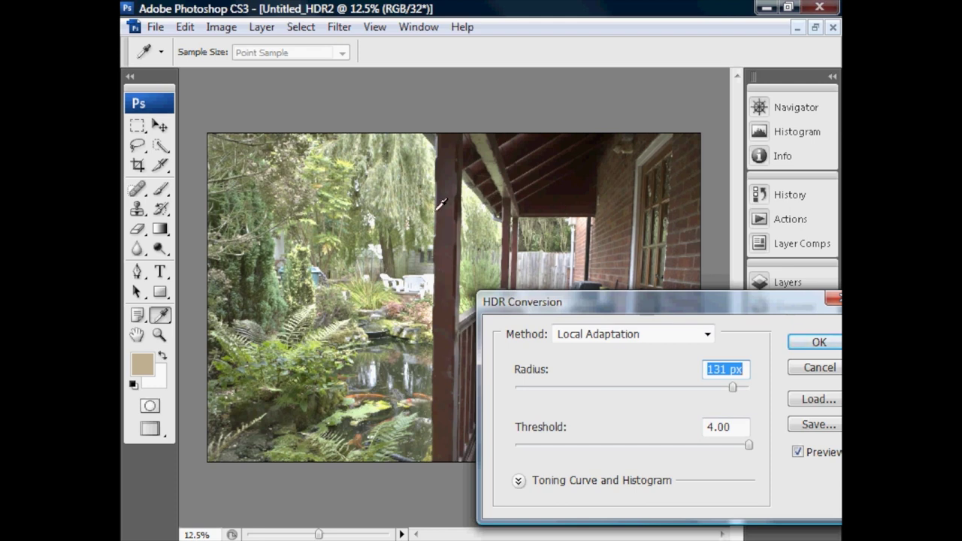
{"action": "left_click_drag", "start_coordinate": [585, 304], "coordinate": [467, 284]}
{"action": "left_click", "coordinate": [519, 360]}
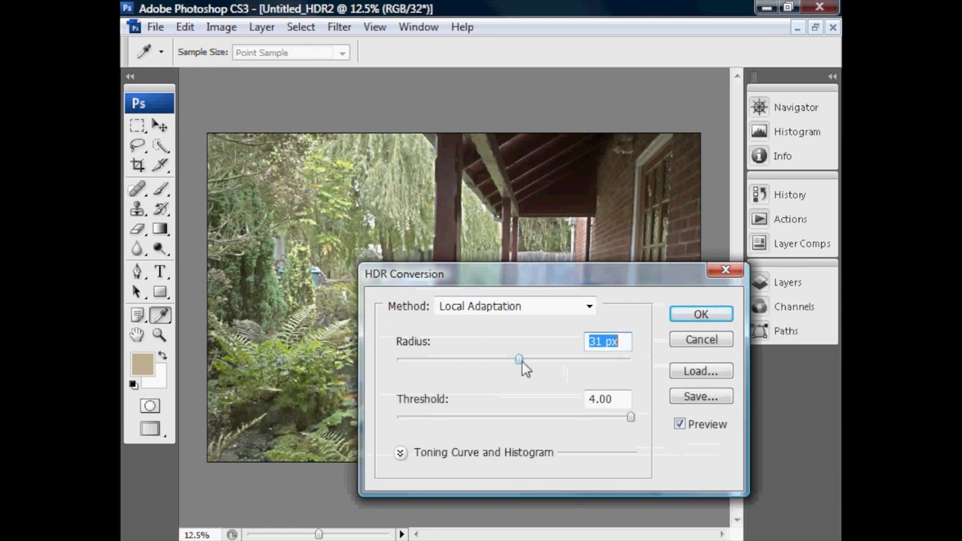
{"action": "left_click_drag", "start_coordinate": [613, 282], "coordinate": [655, 396]}
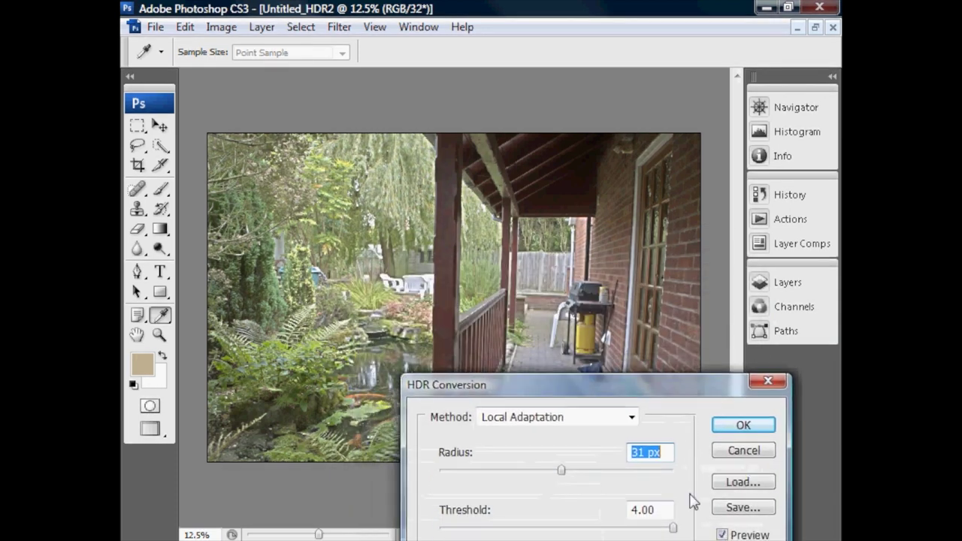
{"action": "left_click_drag", "start_coordinate": [674, 532], "coordinate": [561, 529]}
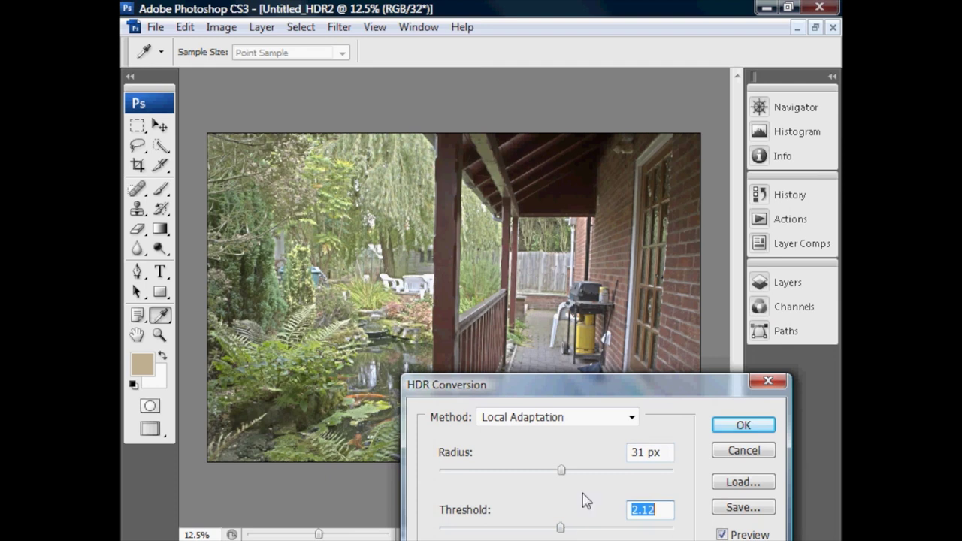
{"action": "left_click_drag", "start_coordinate": [601, 392], "coordinate": [629, 320]}
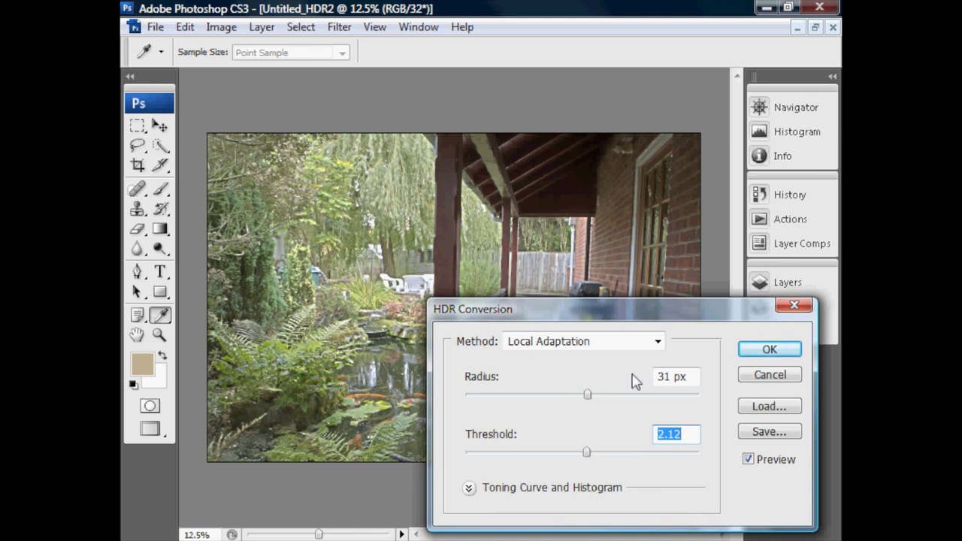
Experiment with Local Adaptation radius values between 7 and 21 px and lower thresholds.
{"action": "left_click_drag", "start_coordinate": [587, 395], "coordinate": [559, 398]}
{"action": "left_click_drag", "start_coordinate": [587, 453], "coordinate": [496, 456]}
{"action": "mouse_move", "coordinate": [558, 395]}
{"action": "left_mouse_down"}
{"action": "mouse_move", "coordinate": [471, 401]}
{"action": "mouse_move", "coordinate": [575, 400]}
{"action": "left_mouse_up"}
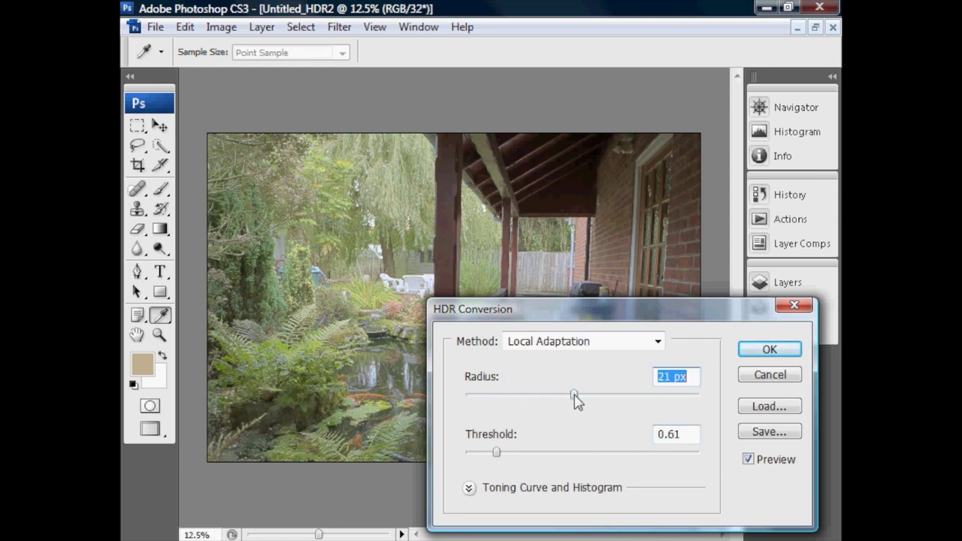
{"action": "left_click_drag", "start_coordinate": [499, 455], "coordinate": [569, 455]}
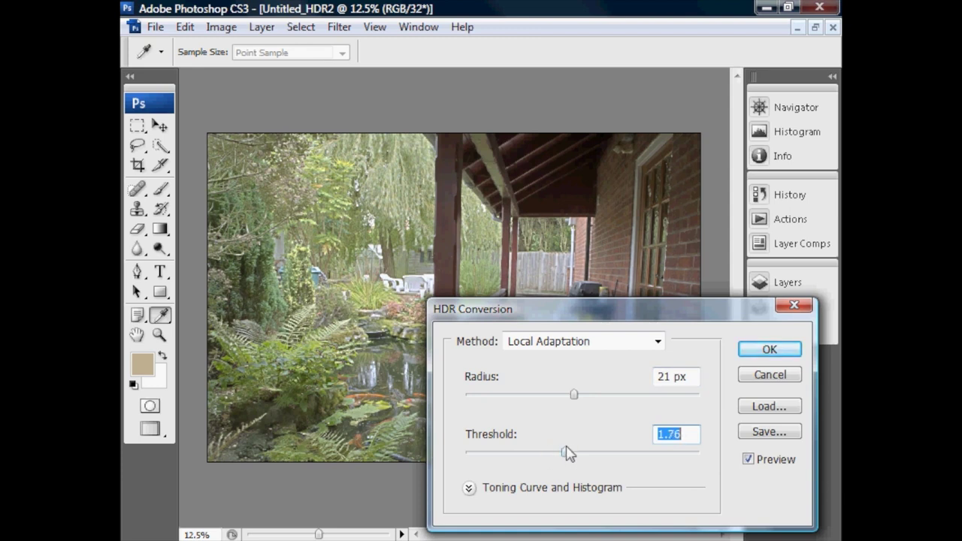
{"action": "left_click_drag", "start_coordinate": [602, 319], "coordinate": [599, 378]}
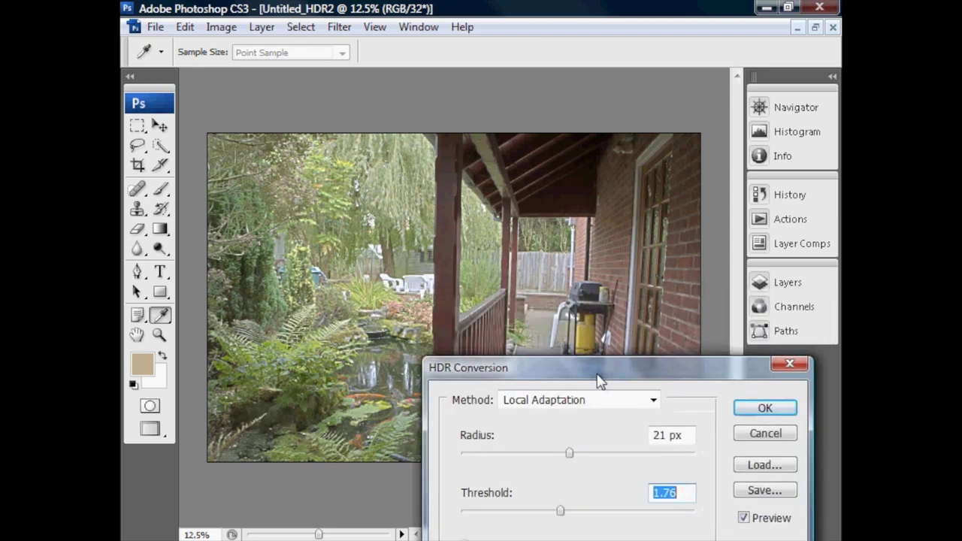
{"action": "left_click_drag", "start_coordinate": [569, 454], "coordinate": [534, 456]}
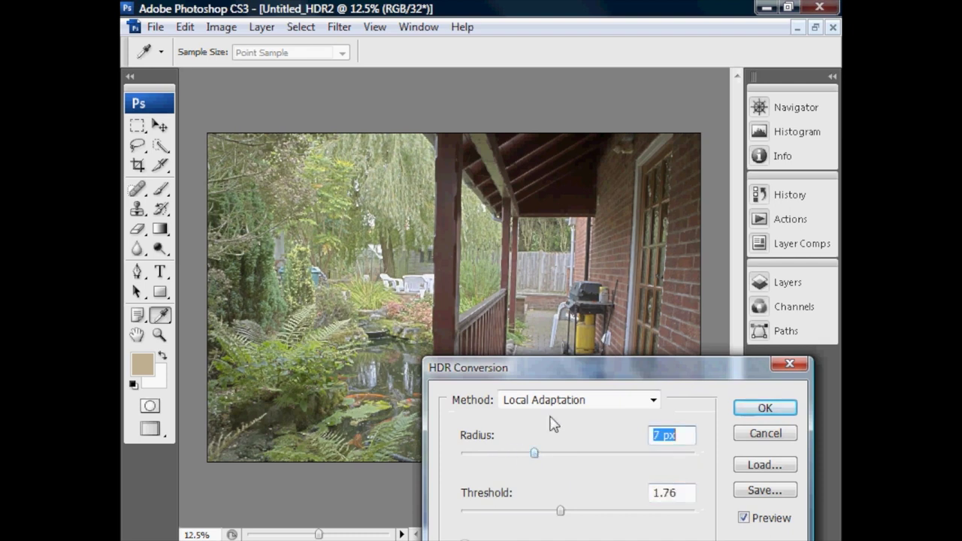
{"action": "left_click_drag", "start_coordinate": [583, 378], "coordinate": [590, 412]}
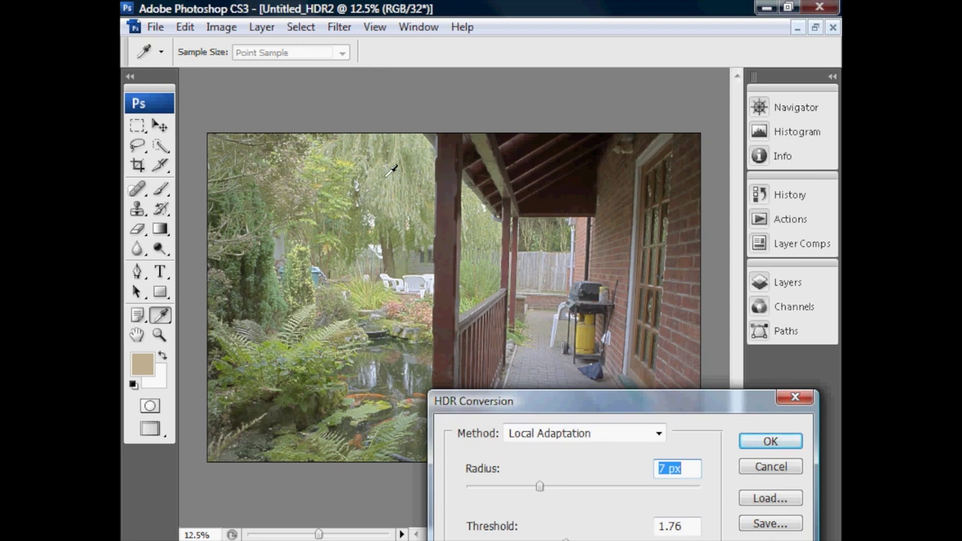
{"action": "left_click_drag", "start_coordinate": [535, 404], "coordinate": [546, 277]}
Settle on Radius 4 px and Threshold 1.00 and apply the 16-bit conversion.
{"action": "left_click_drag", "start_coordinate": [576, 417], "coordinate": [697, 419]}
{"action": "left_click_drag", "start_coordinate": [551, 359], "coordinate": [617, 365]}
{"action": "left_click_drag", "start_coordinate": [614, 359], "coordinate": [639, 365]}
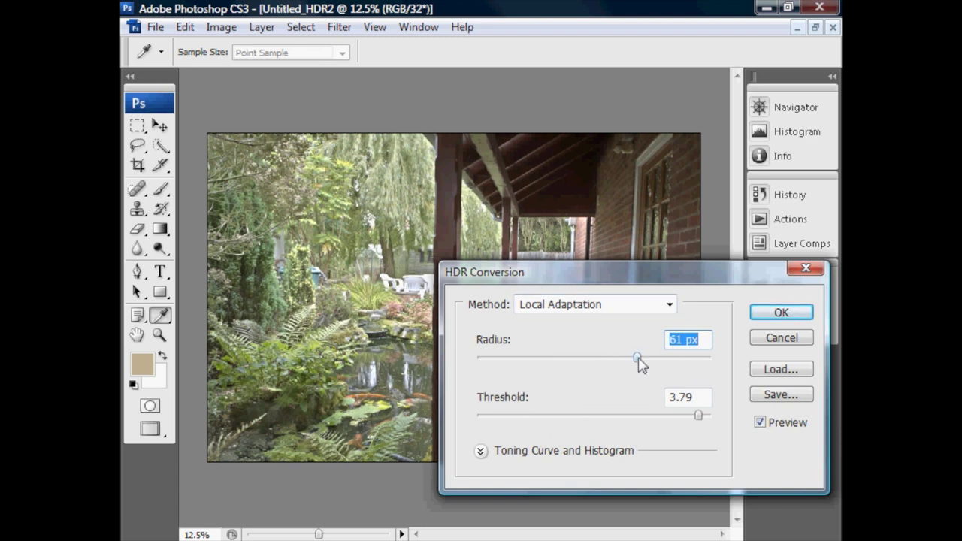
{"action": "left_click_drag", "start_coordinate": [698, 415], "coordinate": [629, 424]}
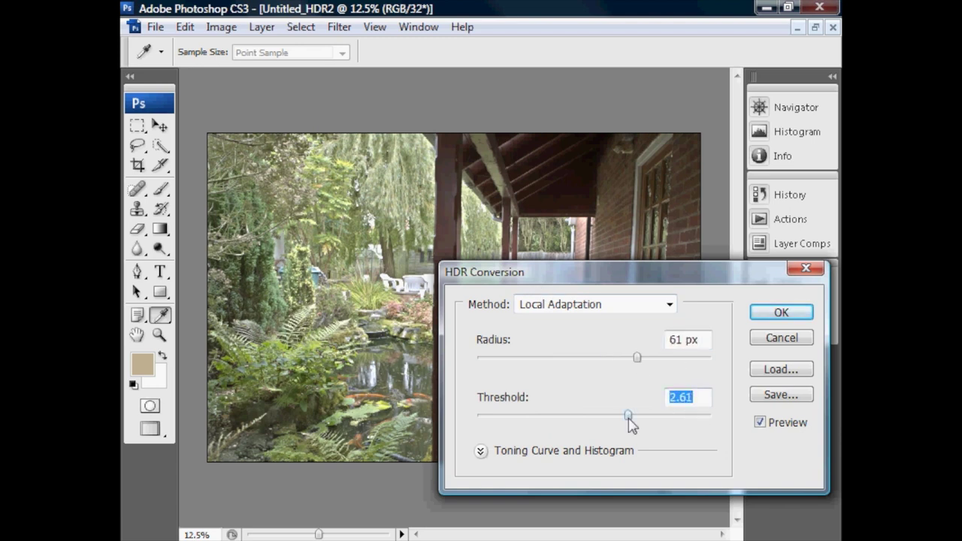
{"action": "left_click_drag", "start_coordinate": [638, 360], "coordinate": [557, 363]}
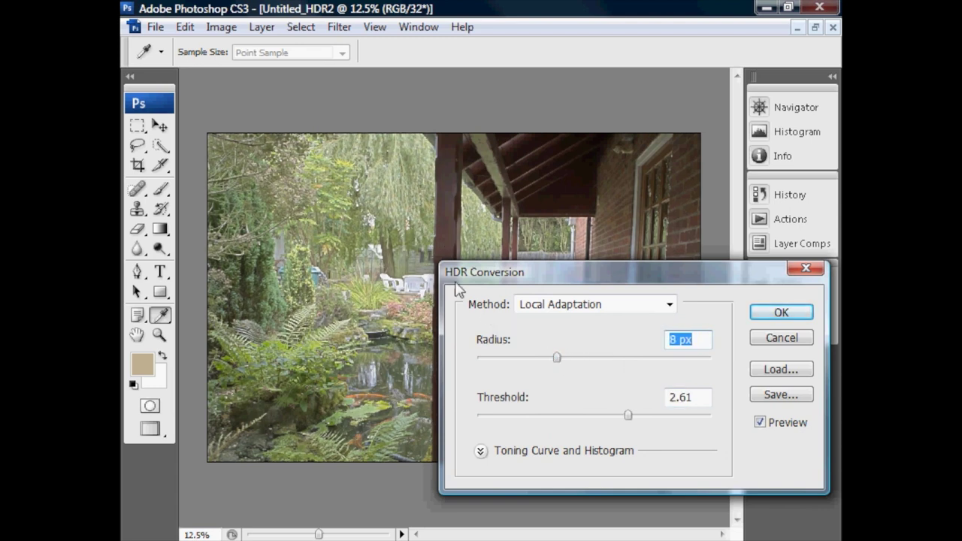
{"action": "left_click_drag", "start_coordinate": [558, 359], "coordinate": [552, 358]}
{"action": "left_click_drag", "start_coordinate": [628, 416], "coordinate": [533, 419]}
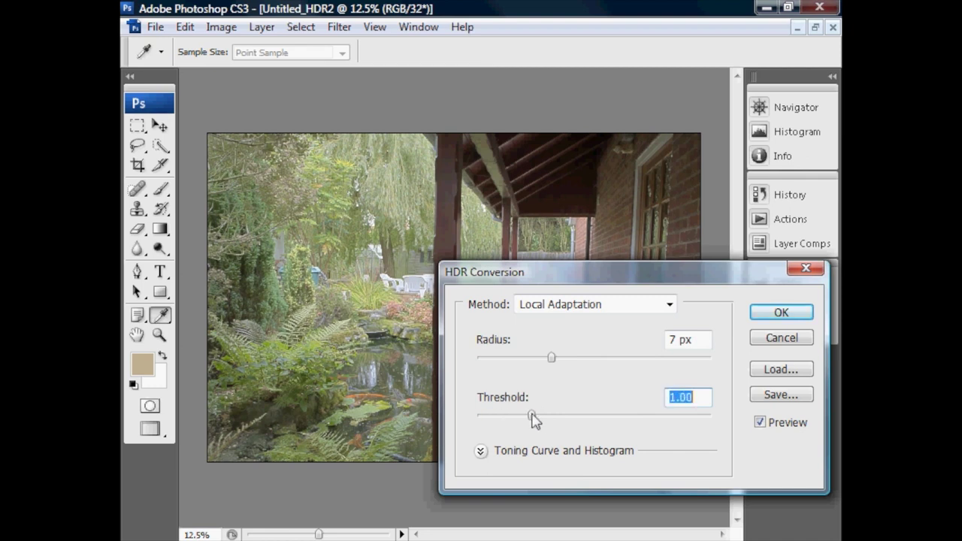
{"action": "left_click_drag", "start_coordinate": [551, 361], "coordinate": [527, 363]}
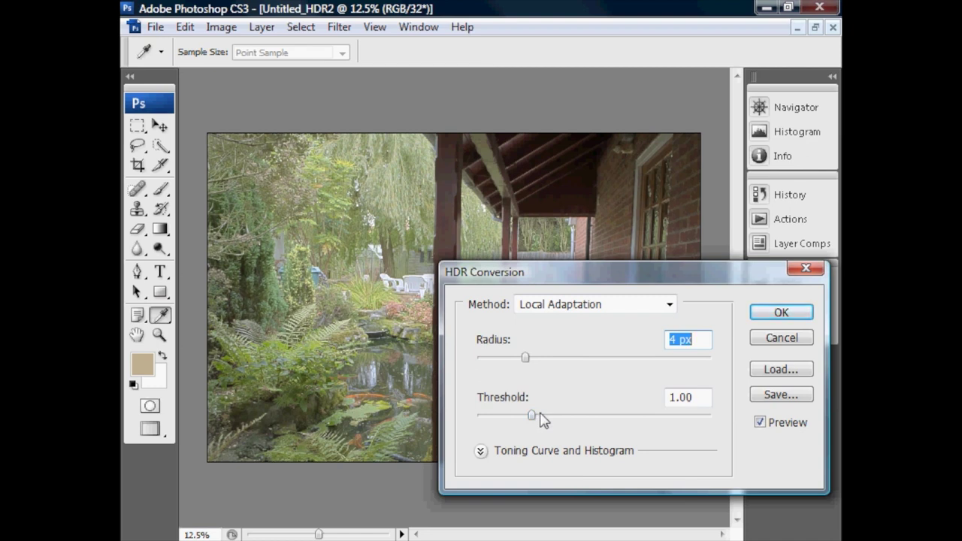
{"action": "left_click_drag", "start_coordinate": [601, 273], "coordinate": [548, 237]}
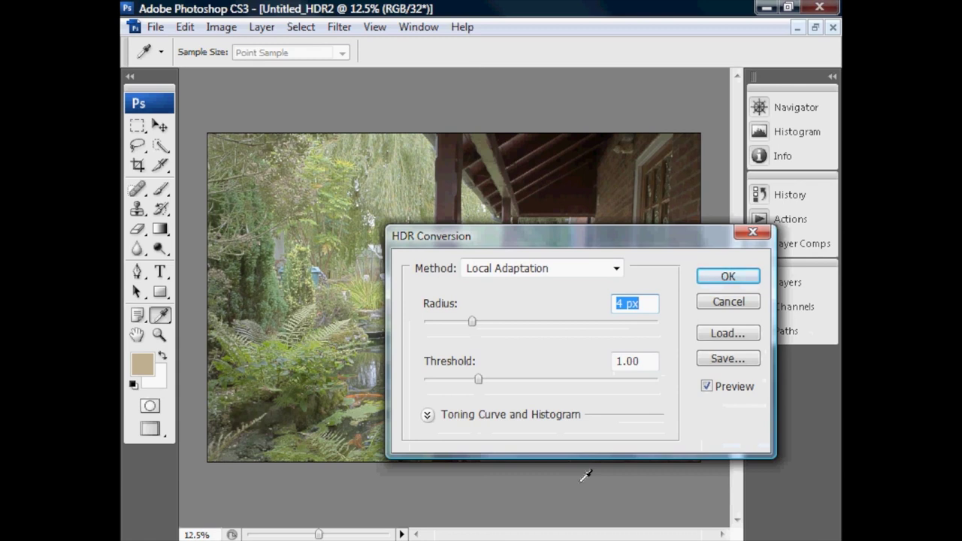
{"action": "left_click", "coordinate": [728, 276]}
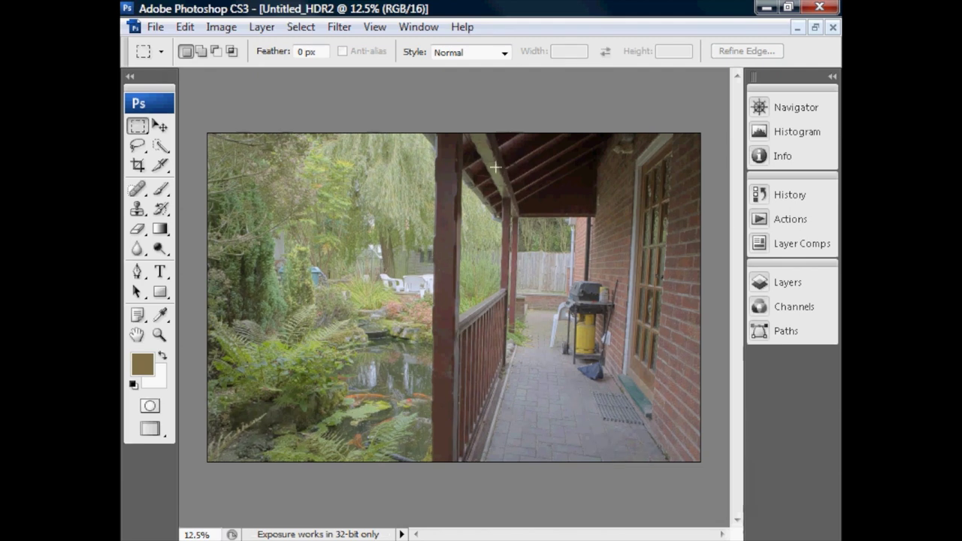
Close Untitled_HDR2 without saving its changes.
{"action": "left_click", "coordinate": [155, 27]}
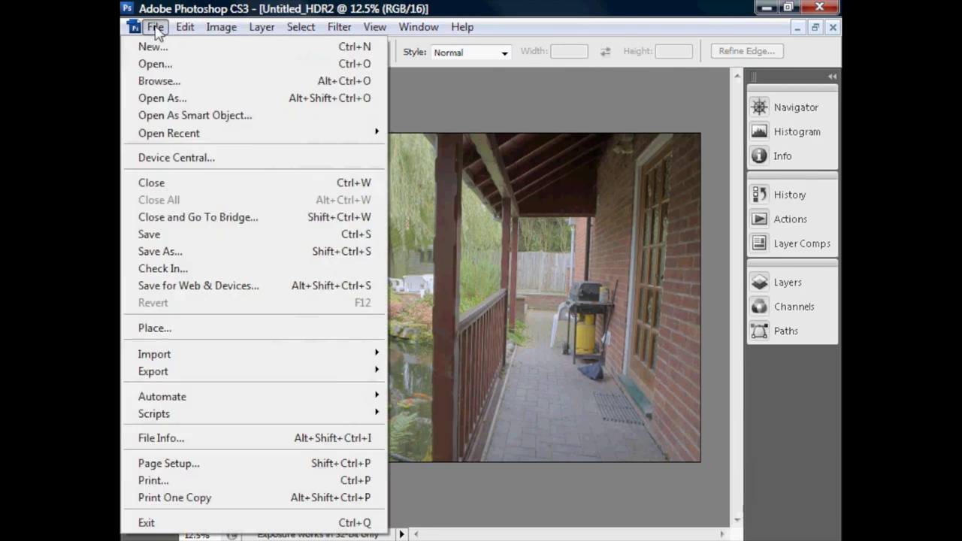
{"action": "left_click", "coordinate": [146, 180]}
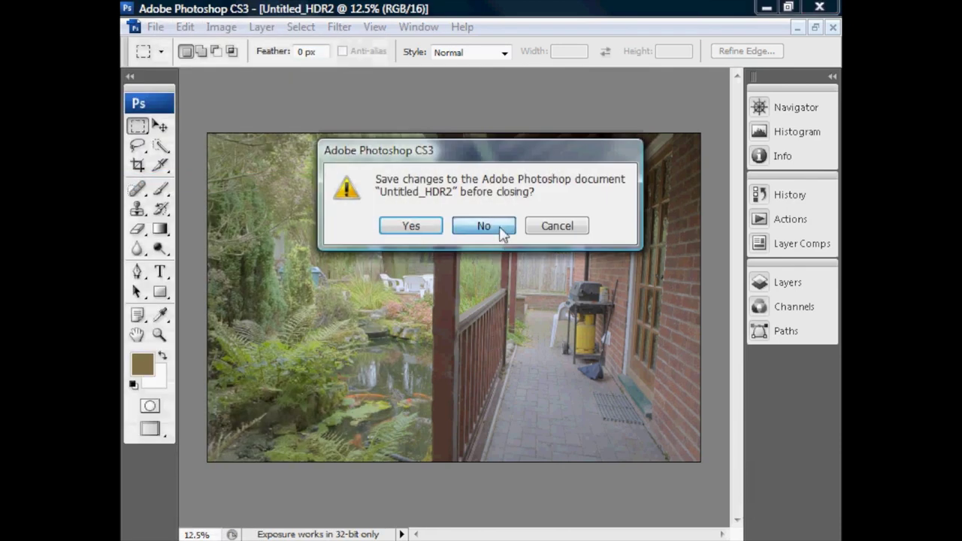
{"action": "left_click", "coordinate": [497, 228]}
{"action": "left_click", "coordinate": [134, 27]}
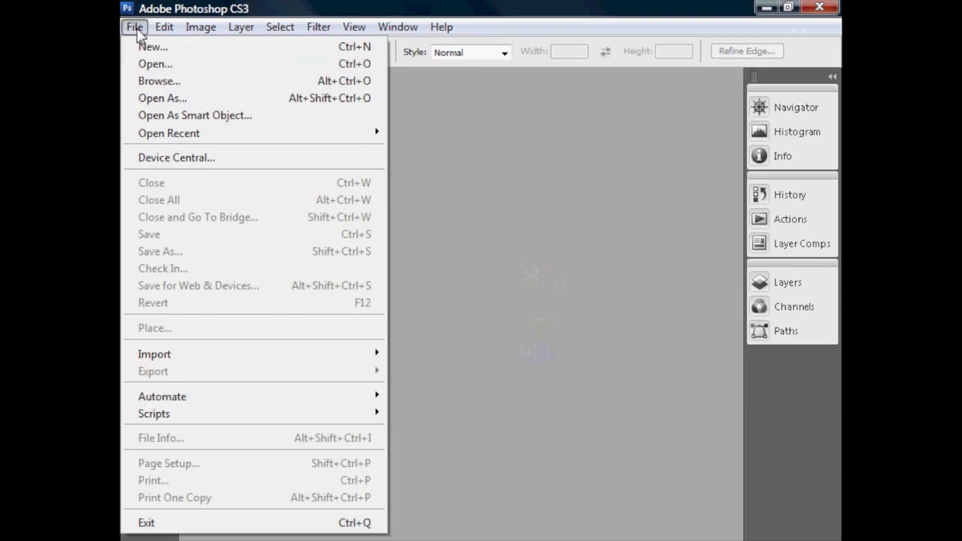
Open 'volcanic cloud in Hawaii HDR final.jpg' from the parent images folder.
{"action": "left_click", "coordinate": [155, 64]}
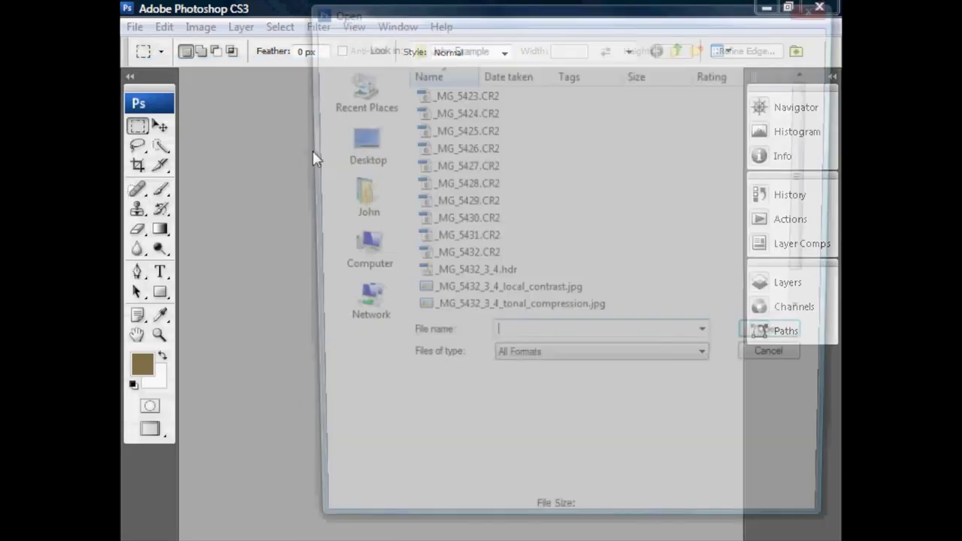
{"action": "left_click", "coordinate": [680, 49]}
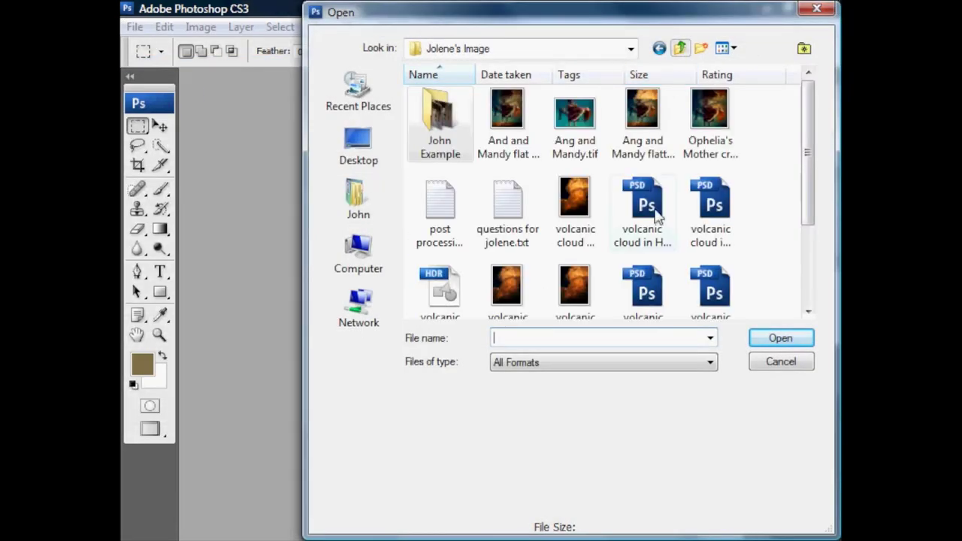
{"action": "scroll", "coordinate": [812, 199], "scroll_direction": "down", "scroll_amount": 1}
{"action": "scroll", "coordinate": [811, 200], "scroll_direction": "down", "scroll_amount": 1}
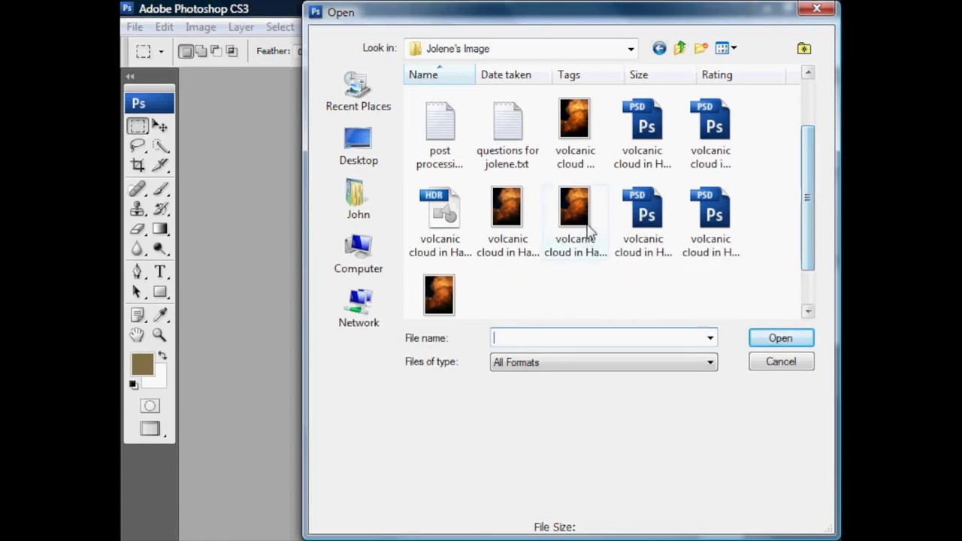
{"action": "left_click", "coordinate": [563, 226]}
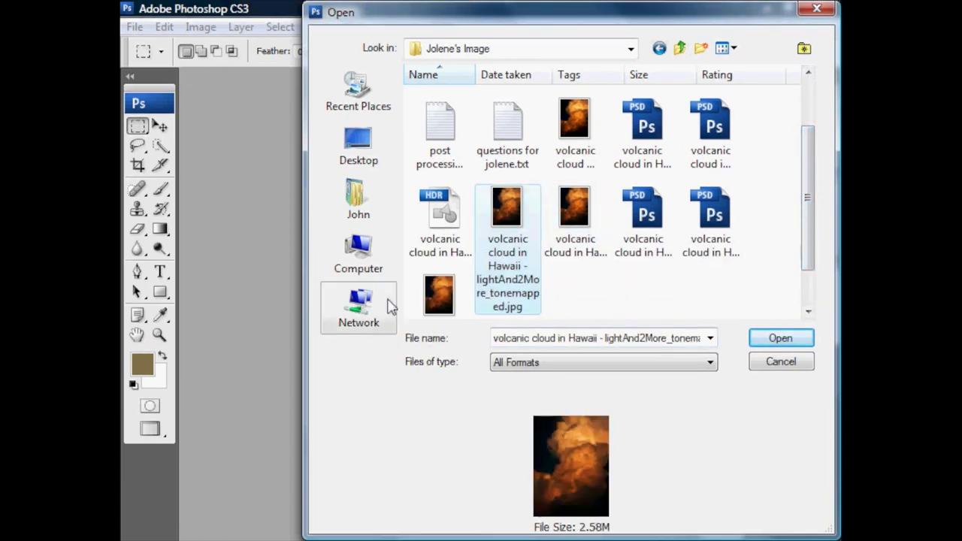
{"action": "left_click", "coordinate": [437, 301]}
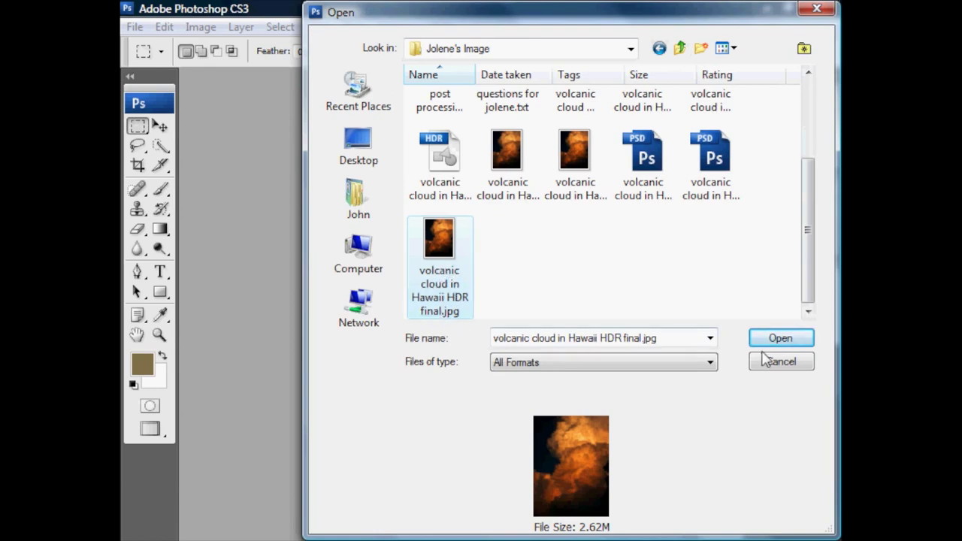
{"action": "left_click", "coordinate": [784, 338]}
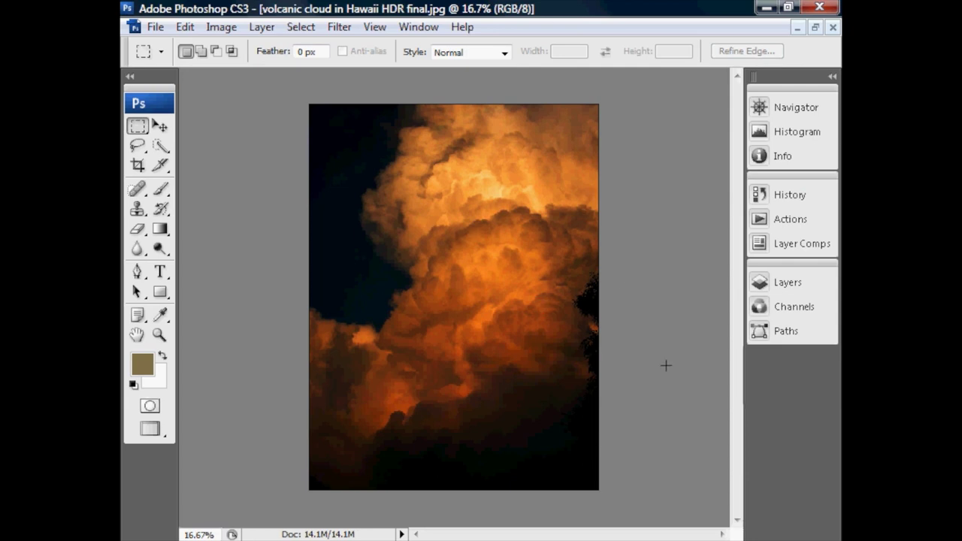
Add a Hue/Saturation adjustment layer to the volcanic cloud image.
{"action": "left_click", "coordinate": [779, 290]}
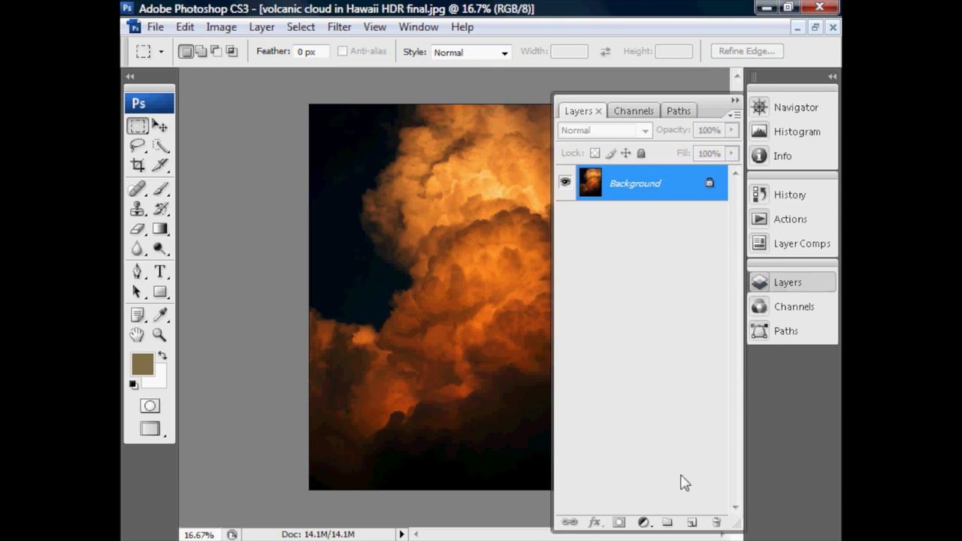
{"action": "left_click", "coordinate": [647, 522]}
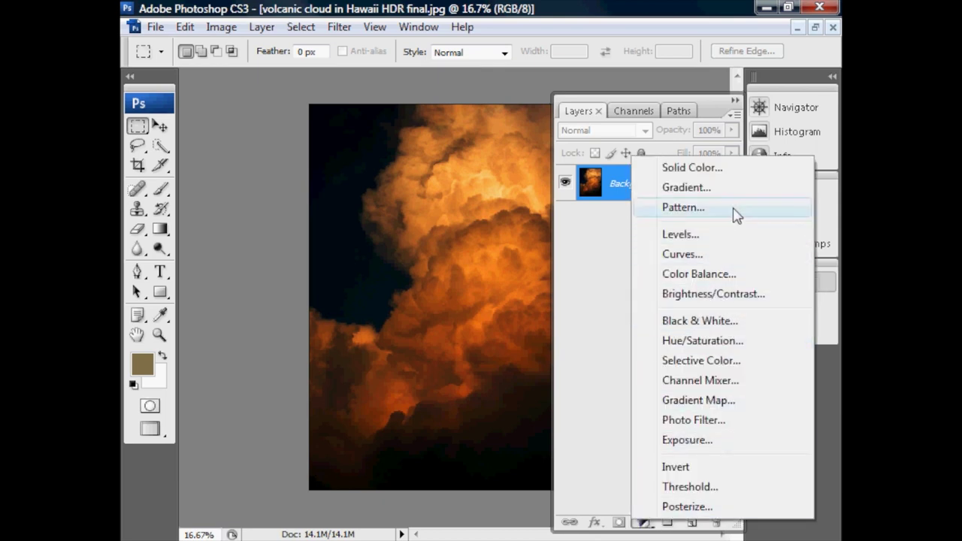
{"action": "left_click", "coordinate": [719, 340]}
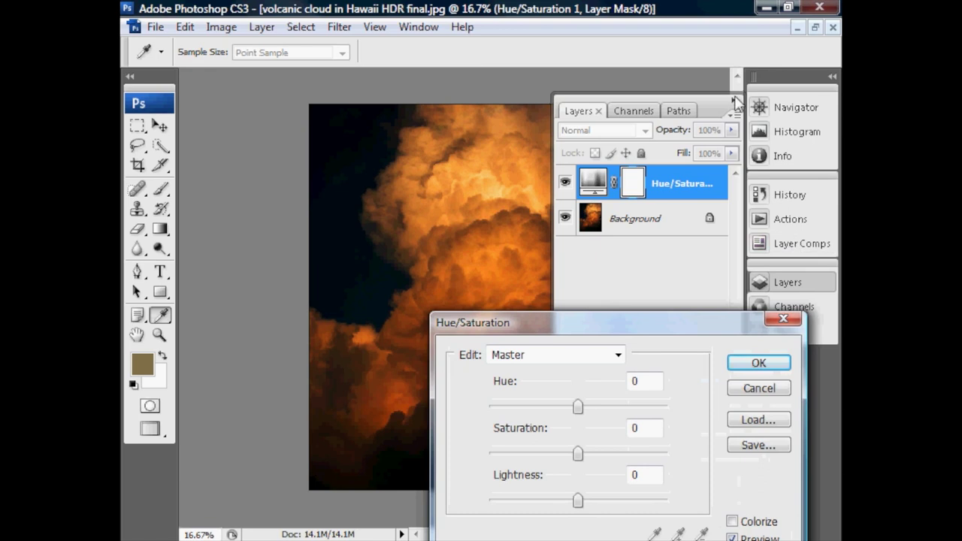
{"action": "left_click", "coordinate": [735, 100]}
{"action": "left_click_drag", "start_coordinate": [652, 331], "coordinate": [676, 243]}
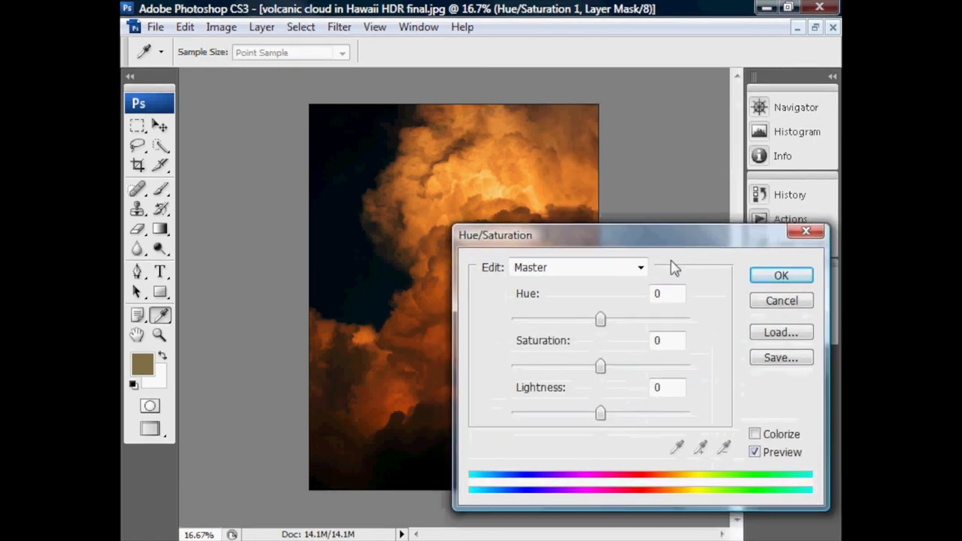
Lower the Reds saturation to -36.
{"action": "left_click", "coordinate": [602, 270]}
{"action": "left_click", "coordinate": [602, 300]}
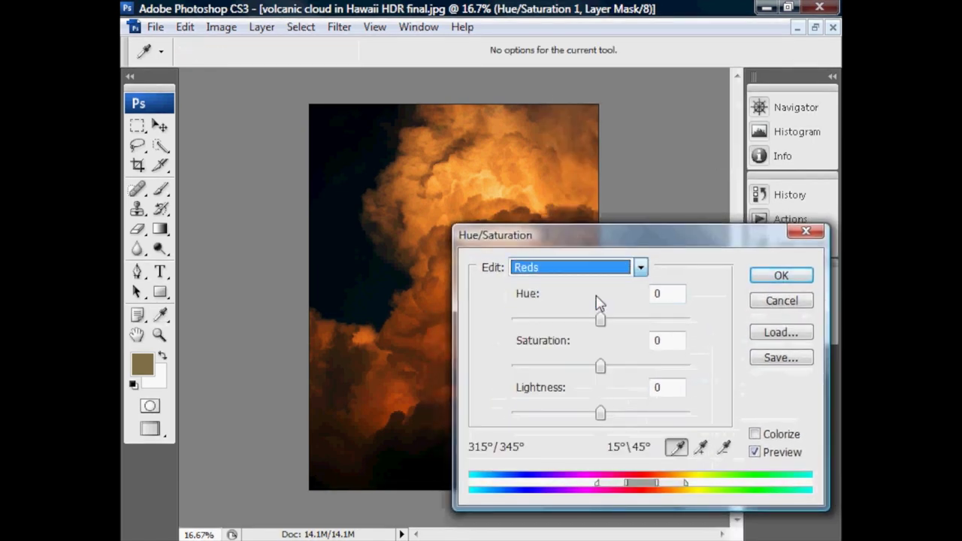
{"action": "left_click_drag", "start_coordinate": [600, 367], "coordinate": [572, 368]}
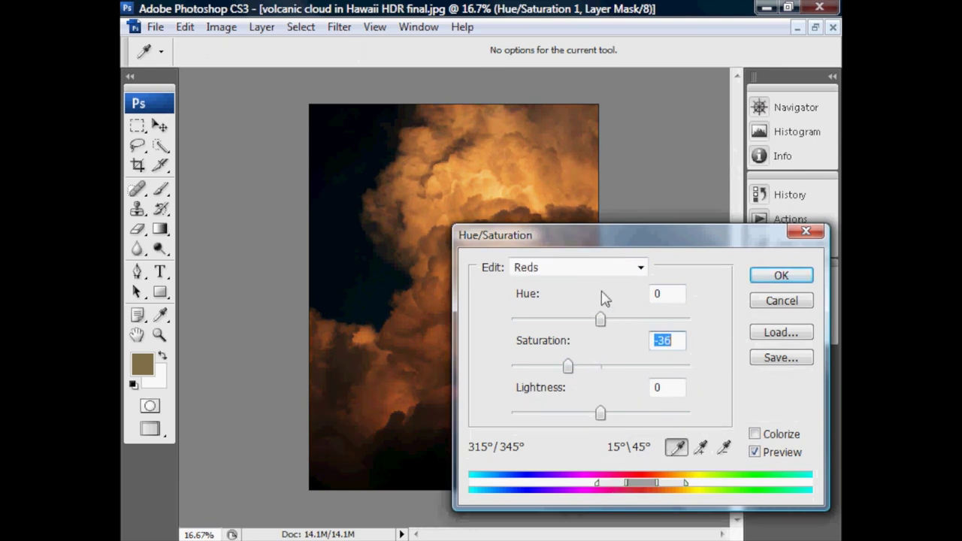
Lower the Yellows saturation to -17 and apply the Hue/Saturation adjustment.
{"action": "left_click", "coordinate": [608, 269]}
{"action": "left_click", "coordinate": [594, 314]}
{"action": "left_click_drag", "start_coordinate": [600, 367], "coordinate": [588, 367]}
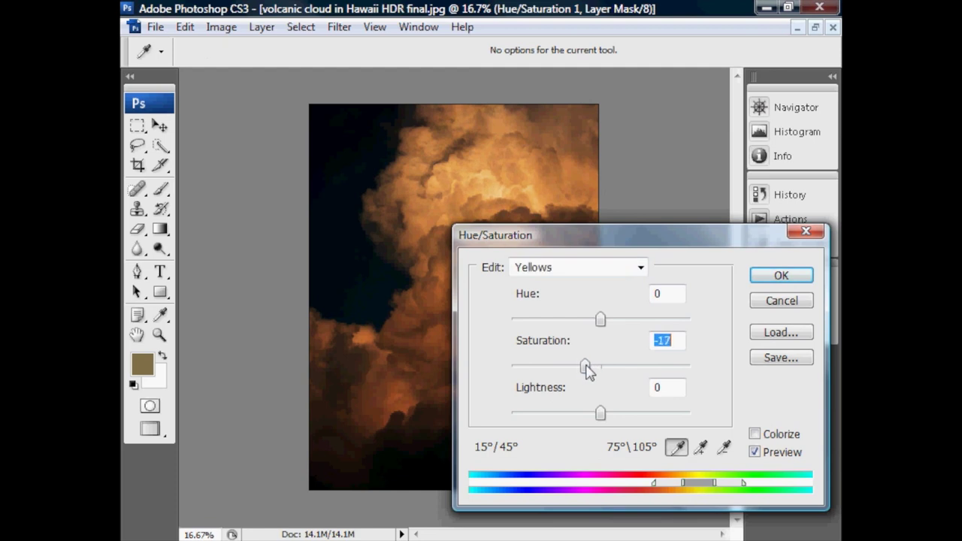
{"action": "left_click", "coordinate": [591, 267]}
{"action": "left_click", "coordinate": [588, 269]}
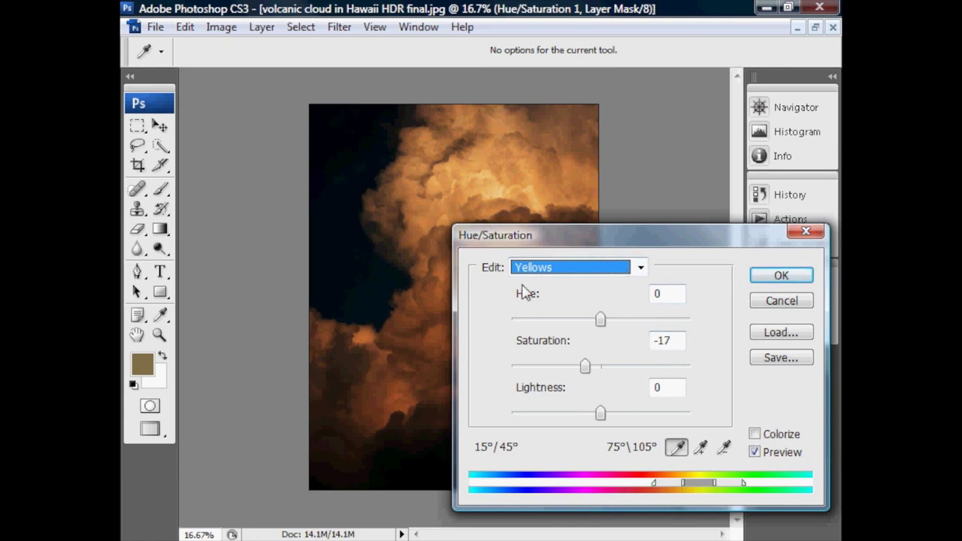
{"action": "left_click", "coordinate": [640, 273]}
{"action": "left_click", "coordinate": [640, 268]}
{"action": "left_click_drag", "start_coordinate": [660, 241], "coordinate": [665, 331]}
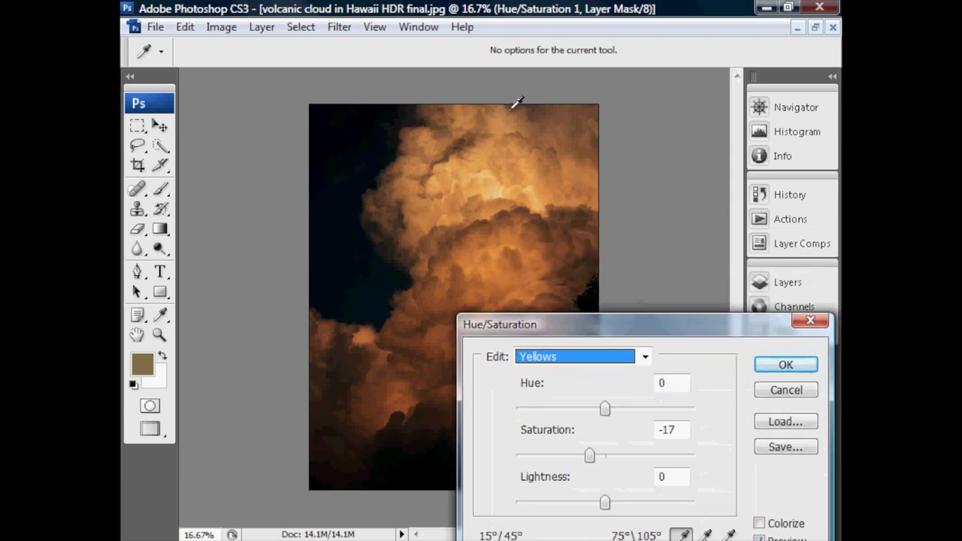
{"action": "left_click_drag", "start_coordinate": [631, 330], "coordinate": [618, 261]}
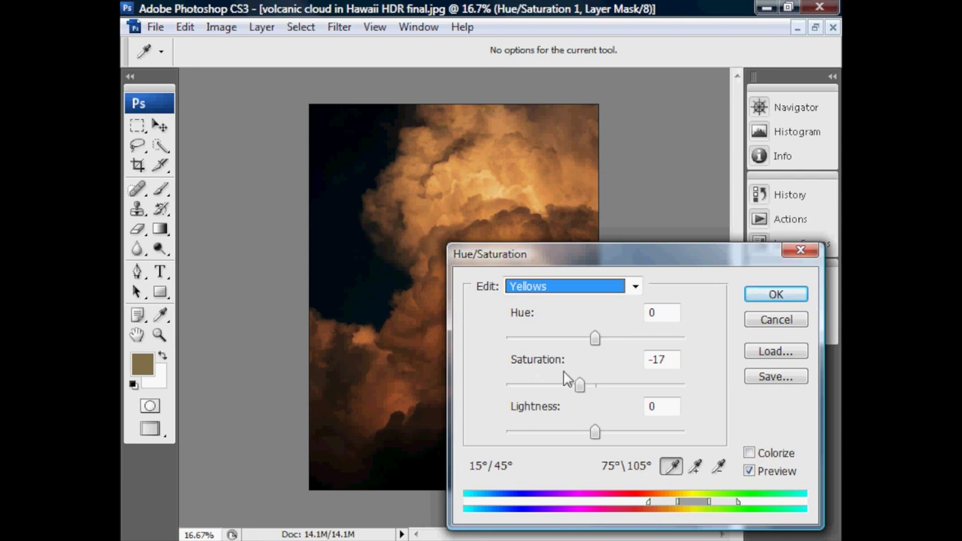
{"action": "left_click", "coordinate": [776, 295]}
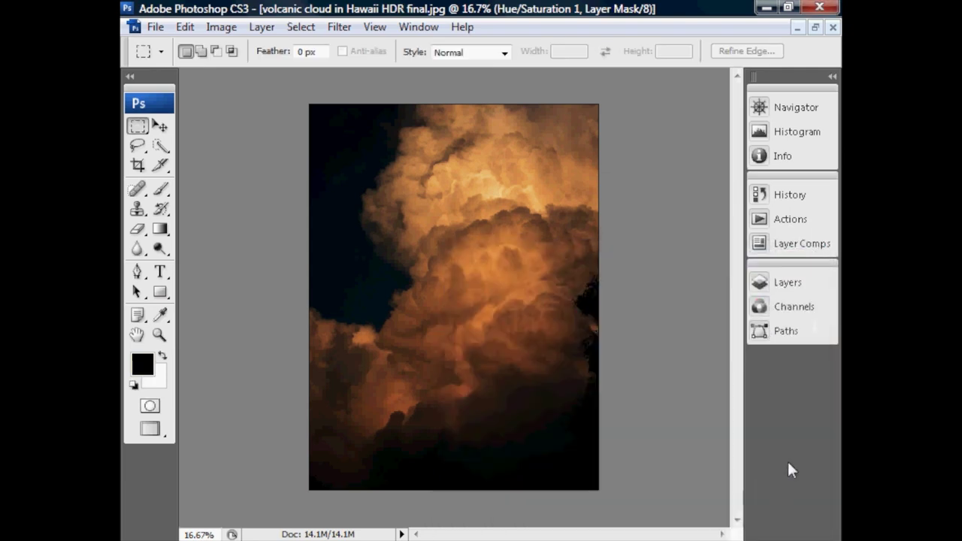
Add a Curves adjustment layer with an unchanged curve.
{"action": "left_click", "coordinate": [786, 286]}
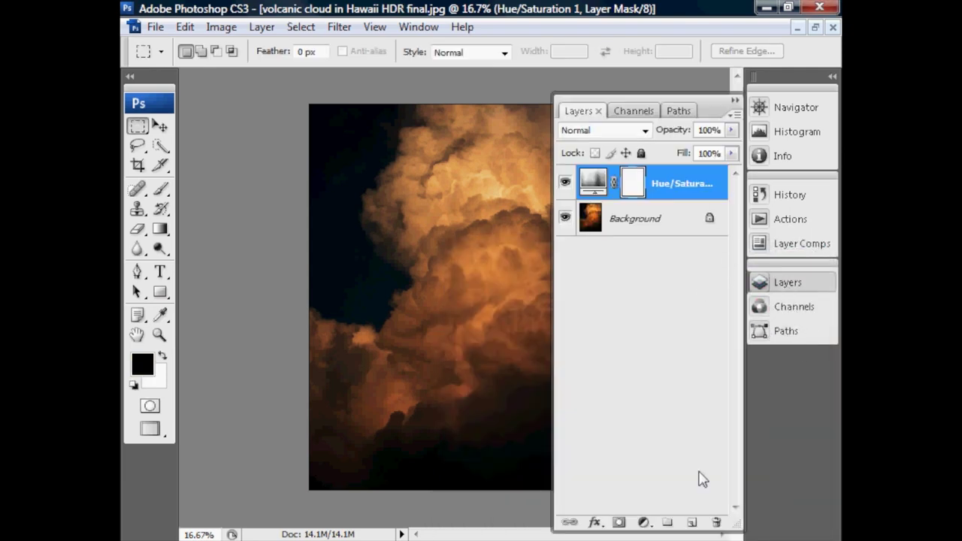
{"action": "left_click", "coordinate": [643, 523]}
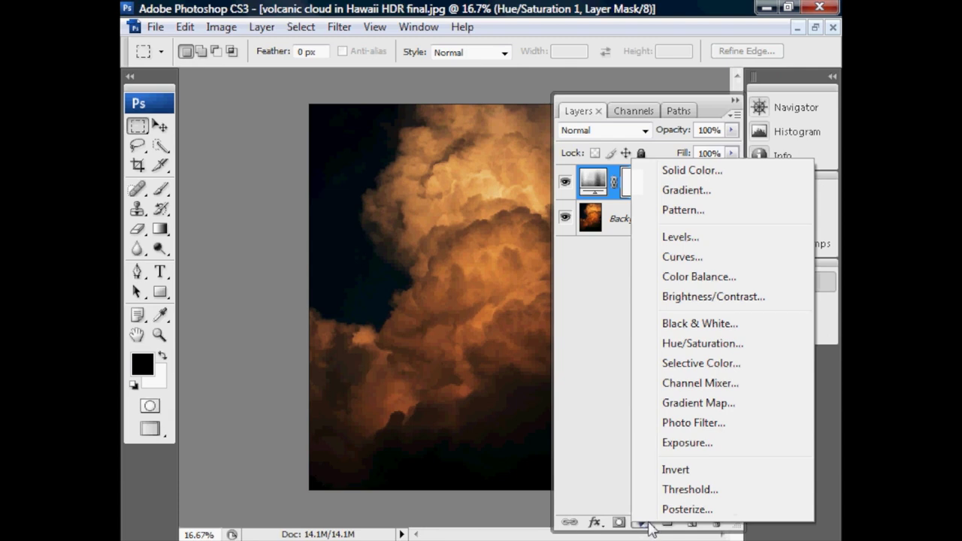
{"action": "left_click", "coordinate": [668, 257]}
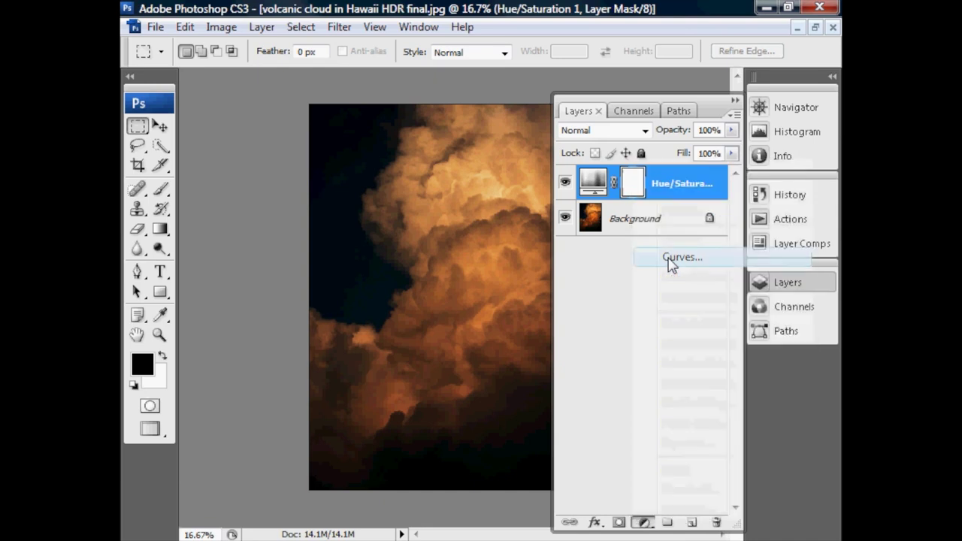
{"action": "left_click_drag", "start_coordinate": [661, 262], "coordinate": [609, 181]}
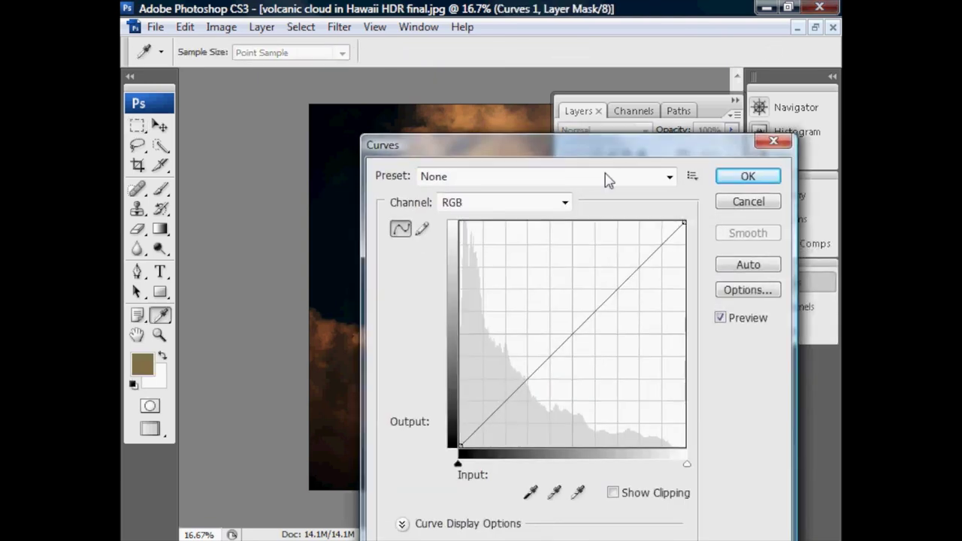
{"action": "left_click", "coordinate": [748, 178]}
Set the Curves layer's blend mode to Screen, keeping 100% opacity.
{"action": "left_click", "coordinate": [642, 132]}
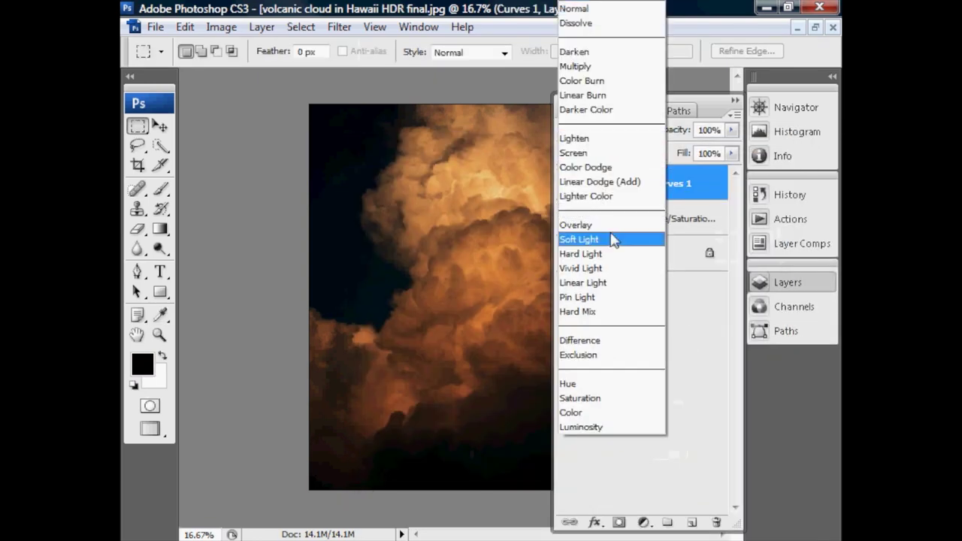
{"action": "left_click", "coordinate": [612, 152]}
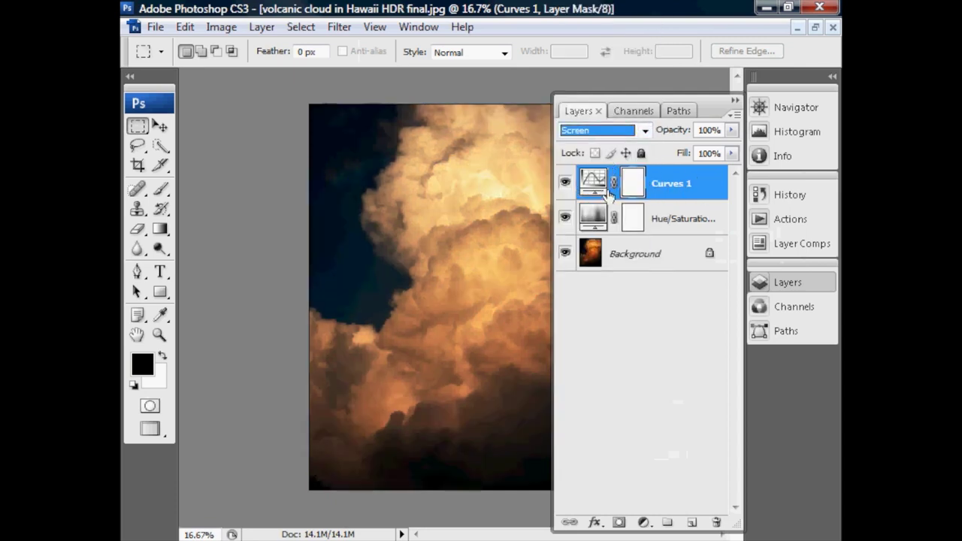
{"action": "left_click_drag", "start_coordinate": [670, 129], "coordinate": [699, 134]}
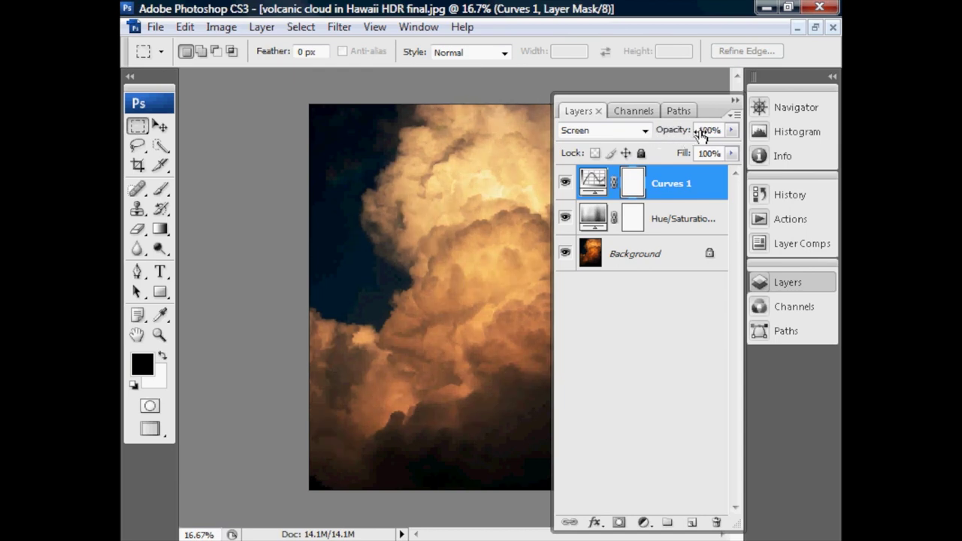
{"action": "left_click", "coordinate": [735, 99]}
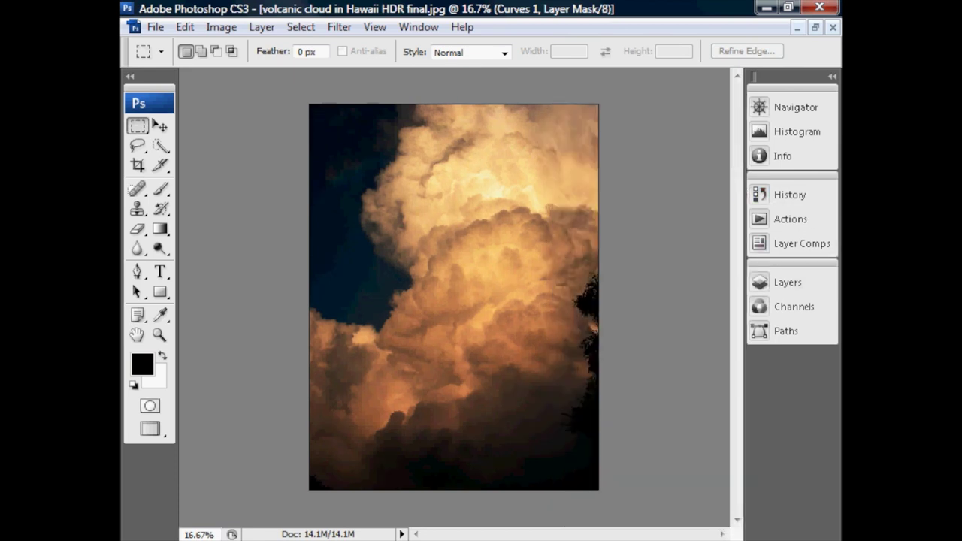